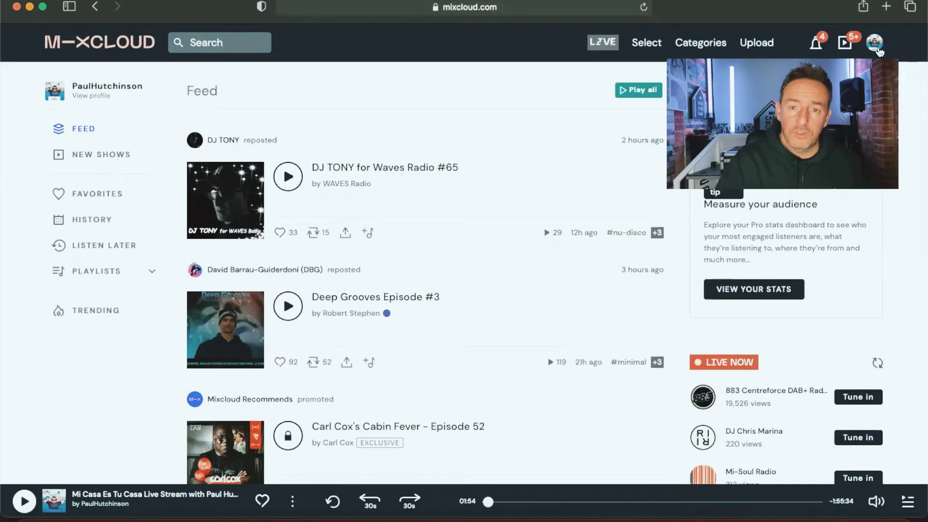
Favourite 'In your mother's house' in the Feed and open its show page
scroll(280, 309, down, 6)
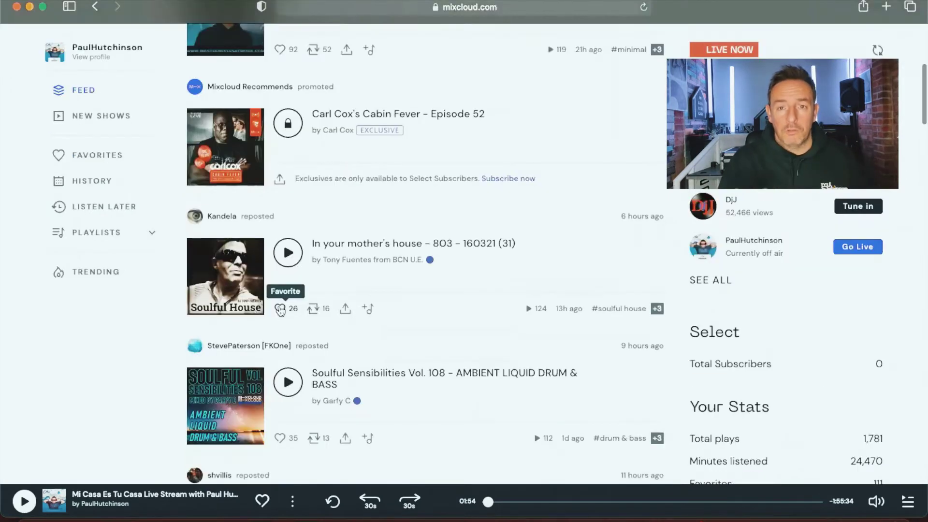
click(279, 308)
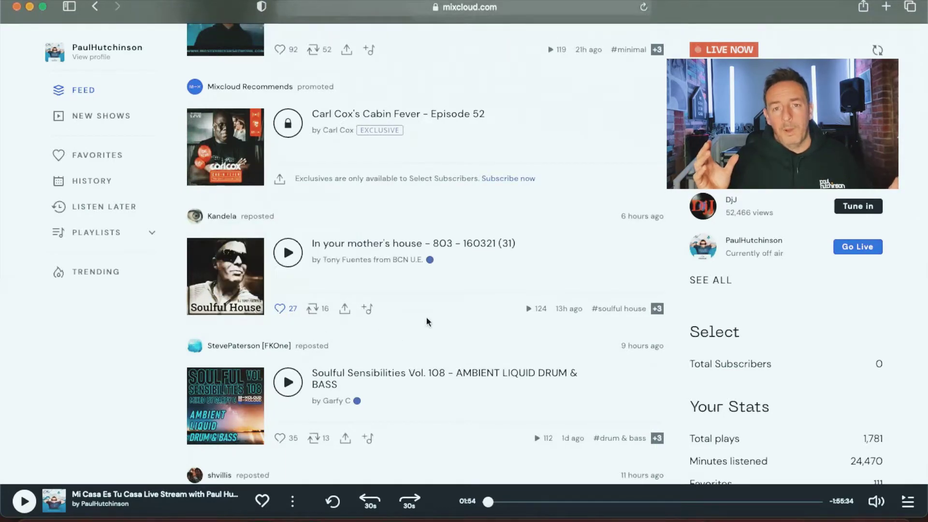
click(363, 249)
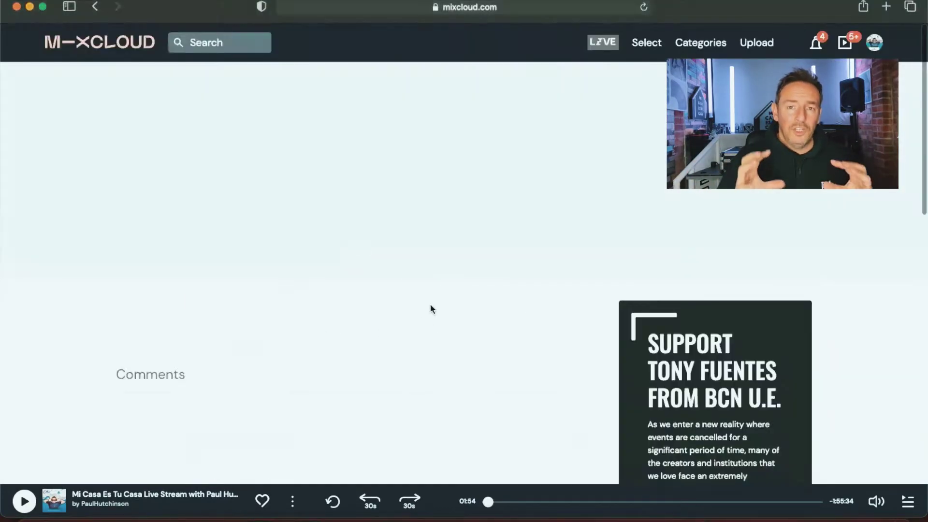
Start writing a 'Really nice' comment on the mix
scroll(280, 394, down, 2)
scroll(281, 395, down, 1)
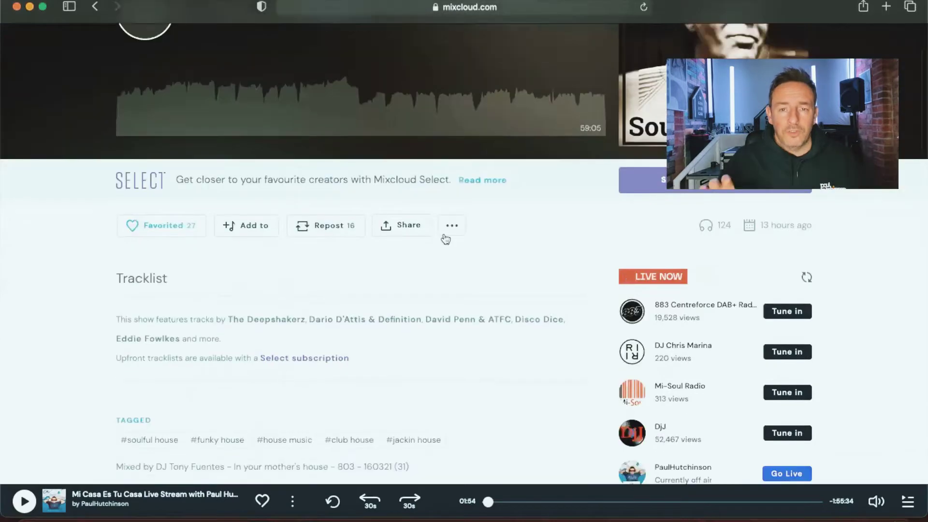
scroll(284, 315, down, 5)
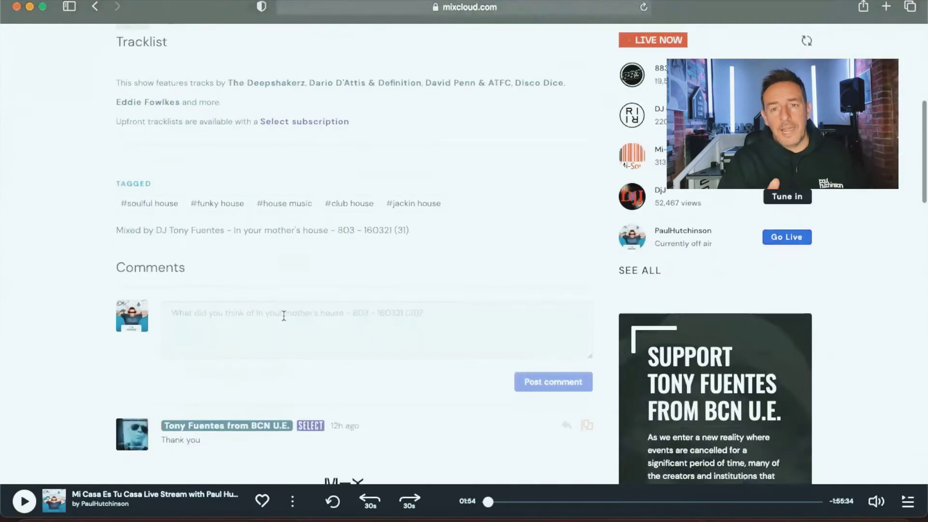
click(183, 316)
text(Really nice mix)
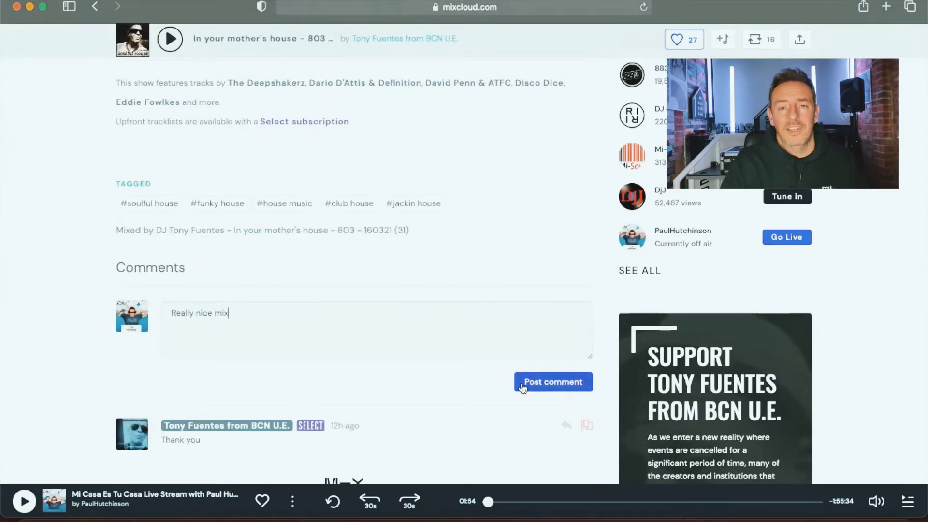
Post the 'Really nice' comment and review it on the show page
click(521, 382)
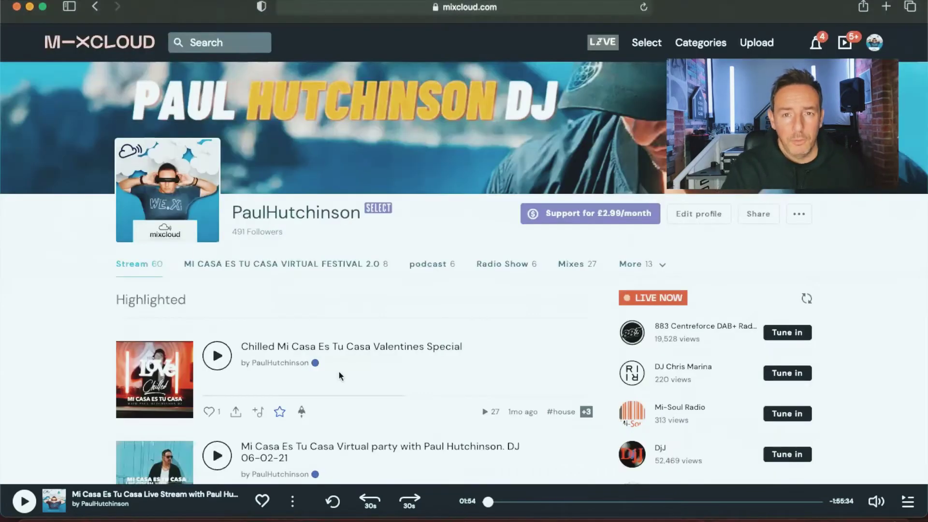
scroll(339, 375, down, 1)
scroll(339, 375, up, 1)
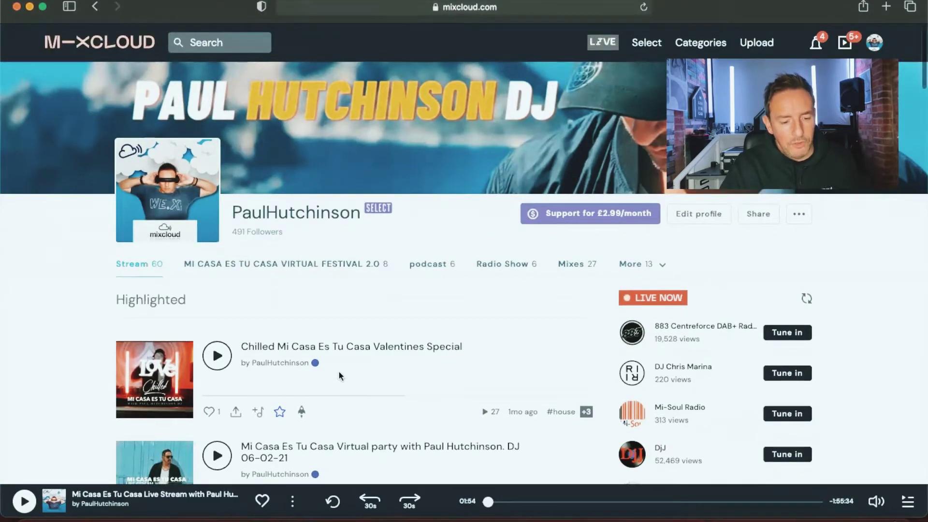
scroll(339, 376, down, 1)
scroll(339, 375, up, 1)
scroll(339, 375, down, 1)
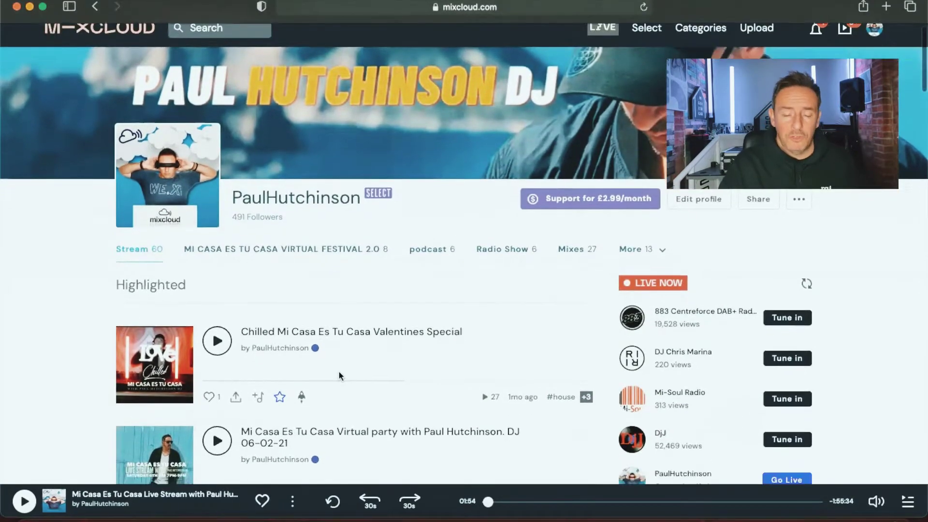
scroll(339, 376, up, 1)
scroll(339, 375, down, 1)
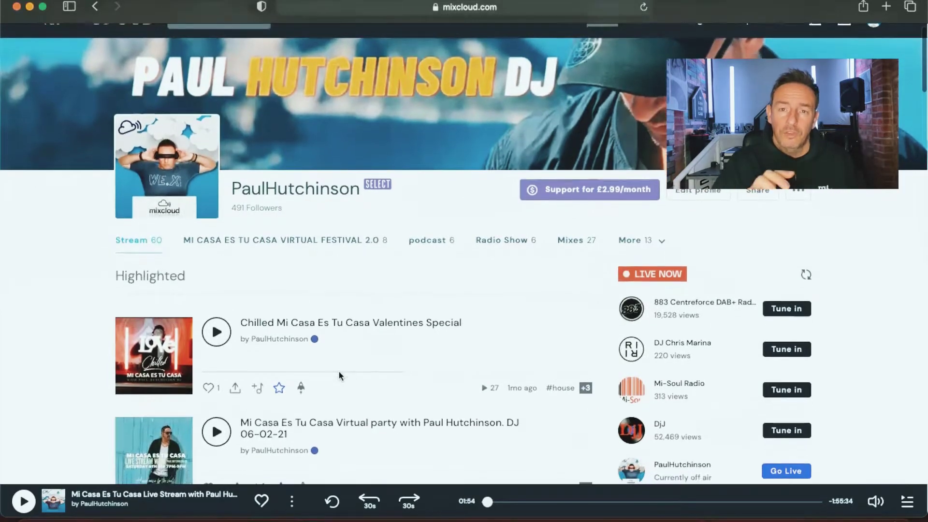
scroll(338, 375, up, 1)
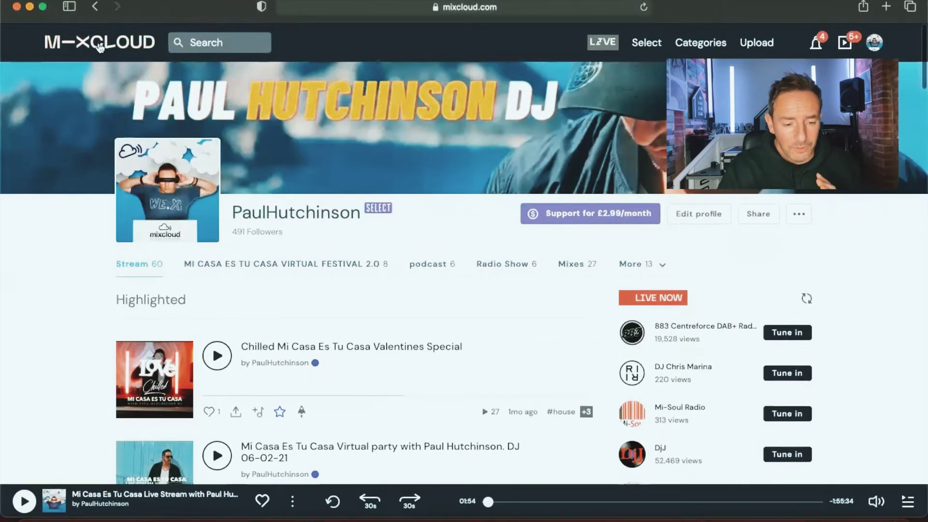
Browse the home feed, New Shows, Listening history and Favorites pages
click(110, 41)
click(99, 156)
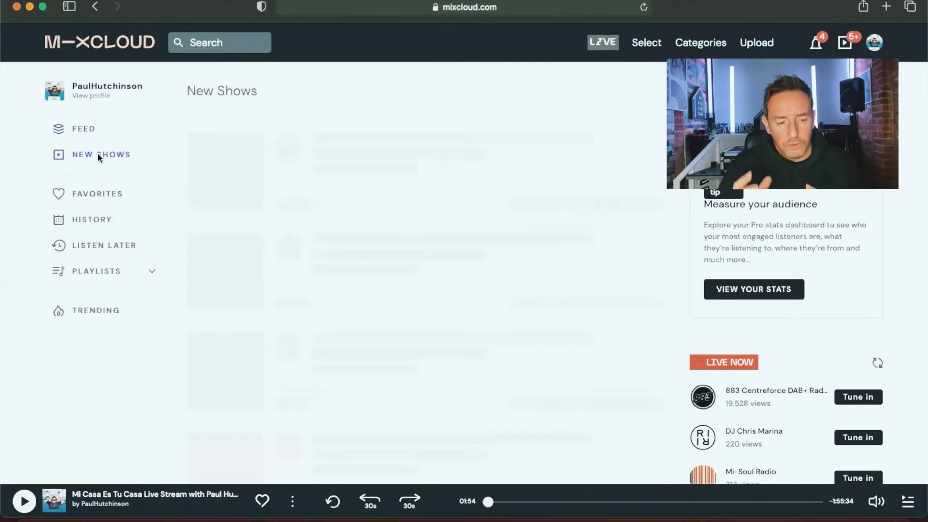
scroll(392, 378, down, 3)
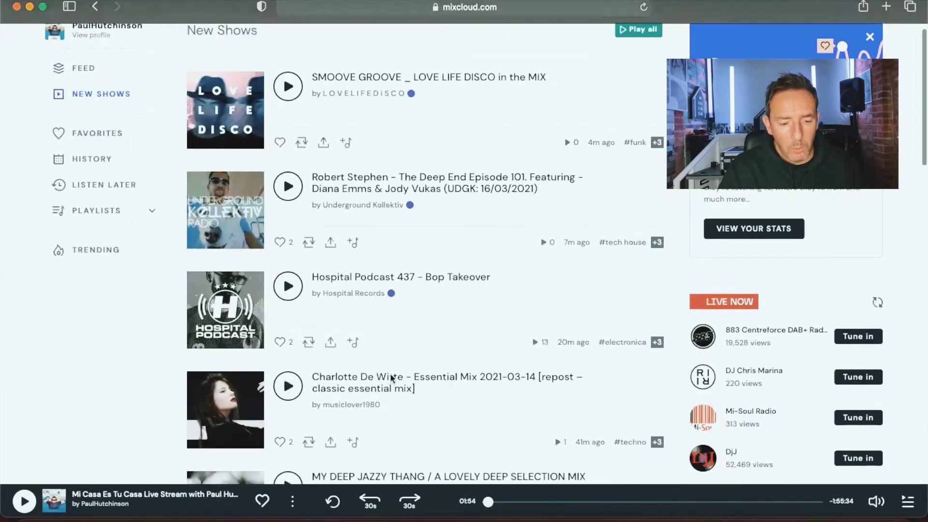
scroll(391, 375, down, 2)
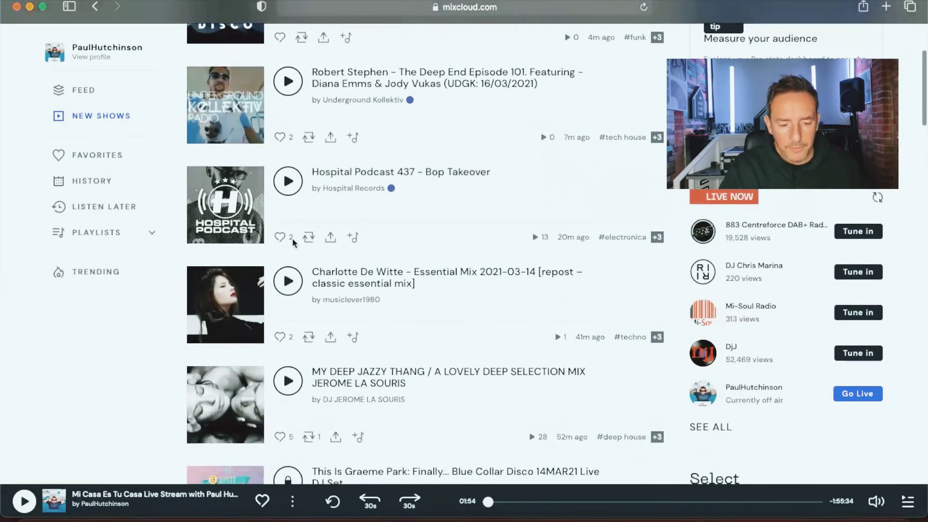
click(90, 179)
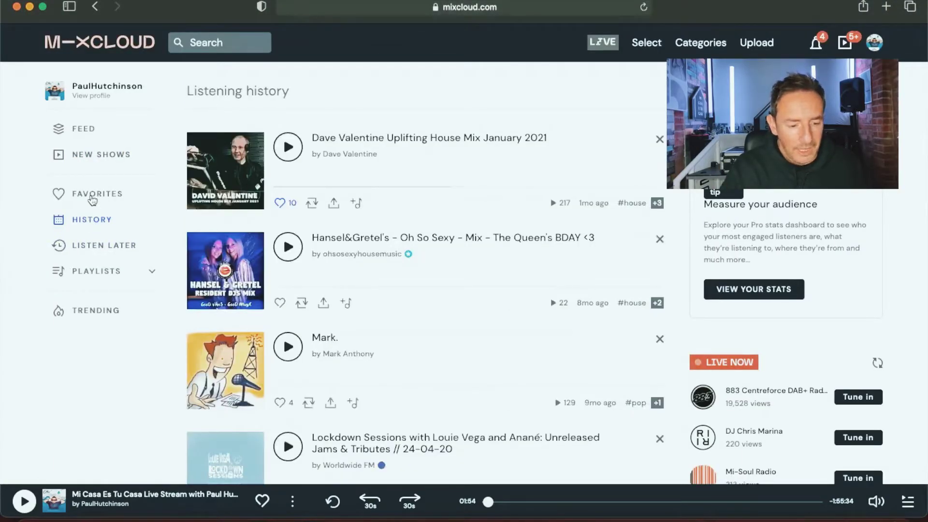
click(90, 192)
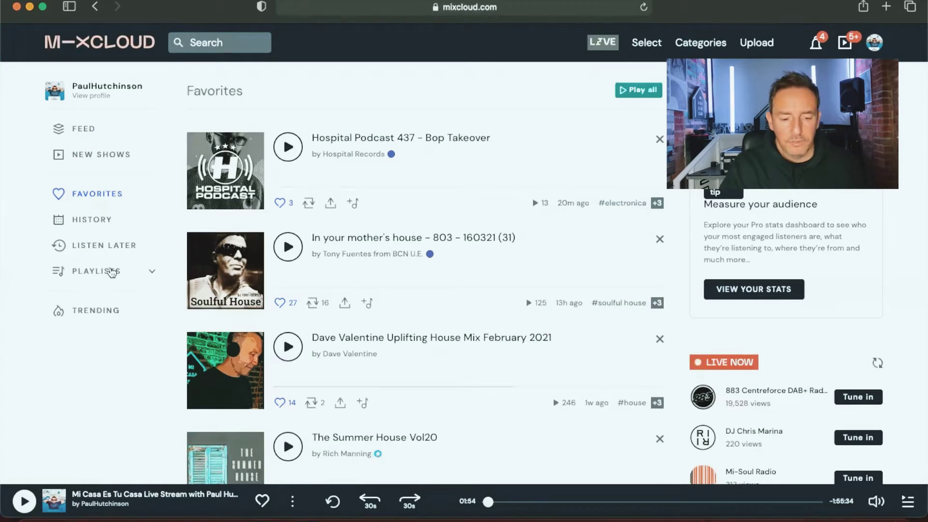
Open the Trending chart and scroll through its mixes
click(93, 312)
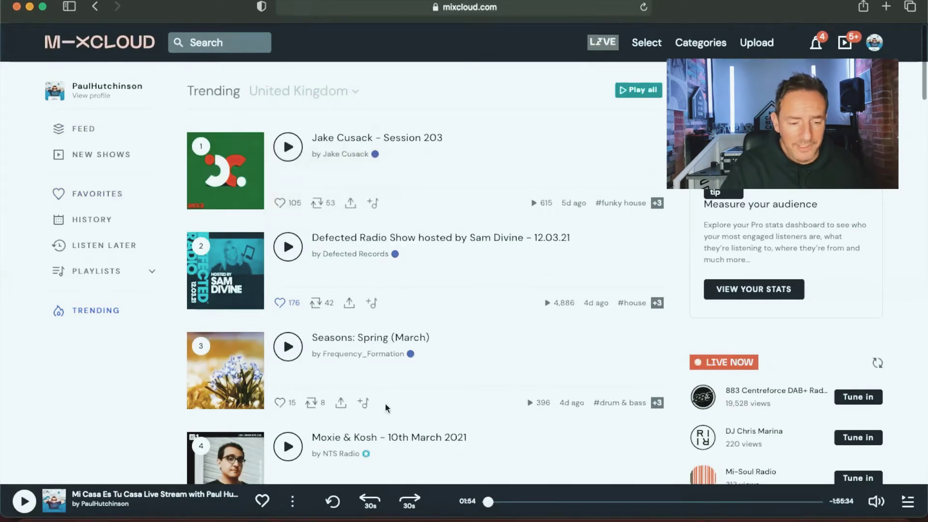
scroll(406, 441, down, 7)
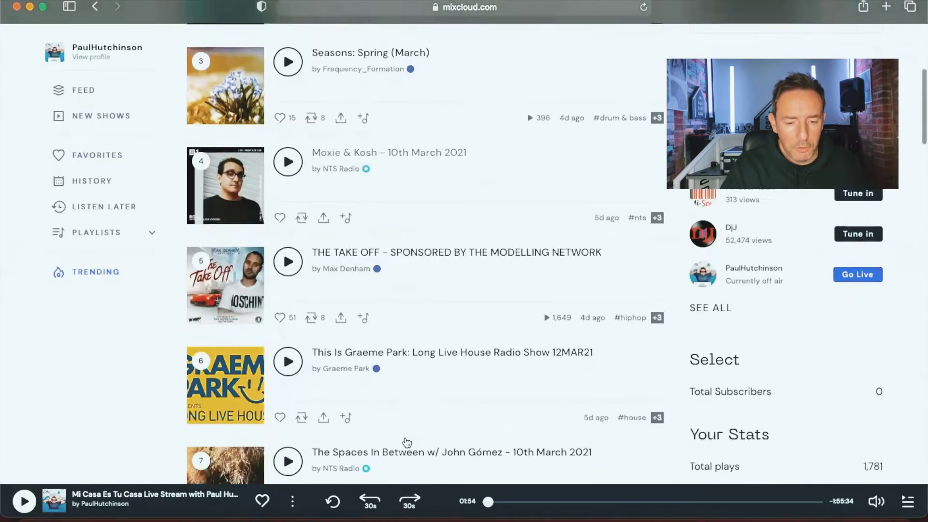
scroll(407, 442, down, 10)
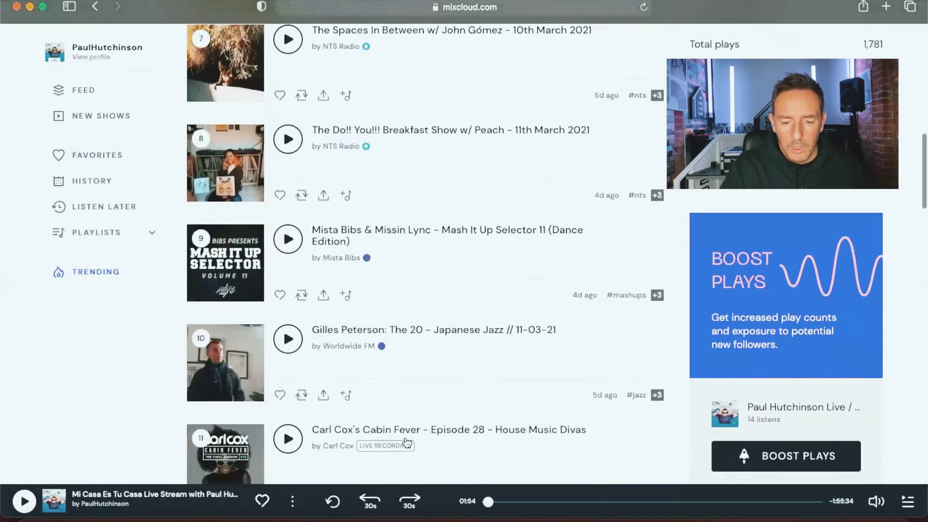
scroll(406, 441, down, 8)
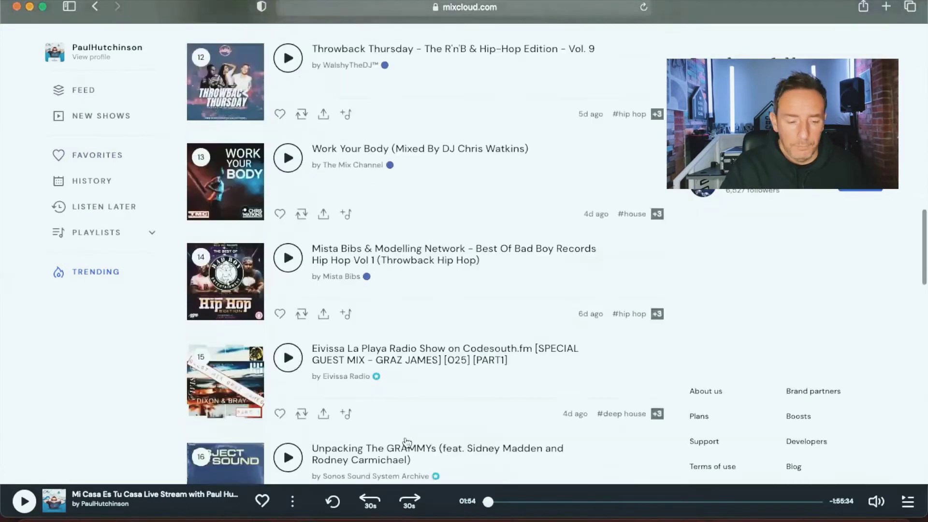
scroll(406, 441, down, 4)
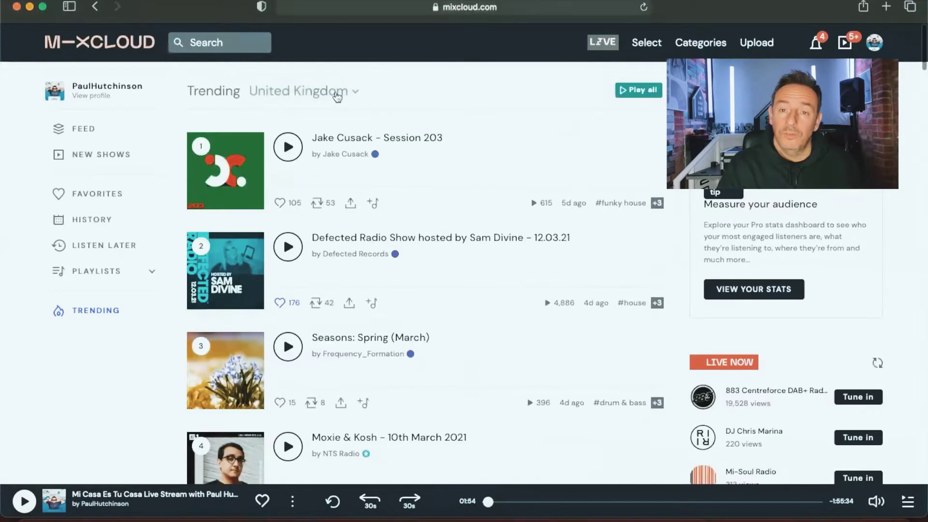
Switch the Trending chart's country to Germany and browse its list
click(337, 96)
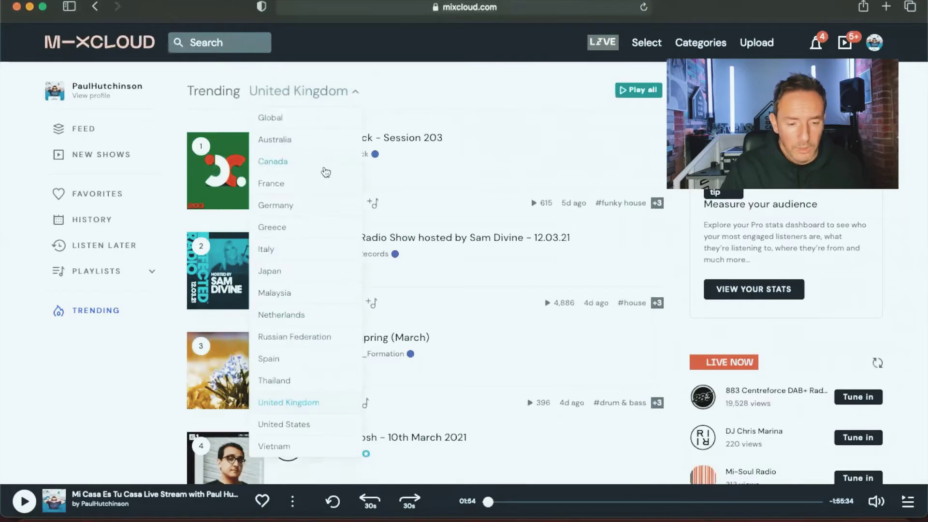
click(282, 206)
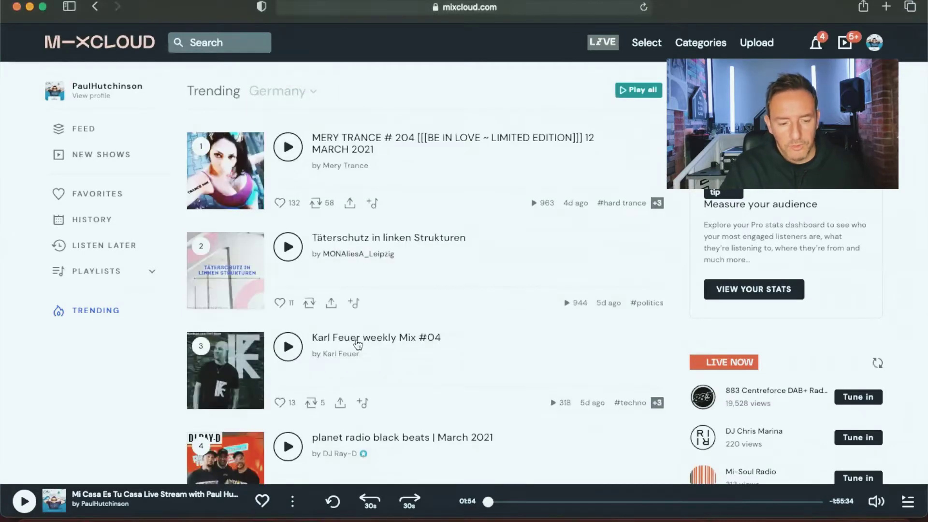
scroll(352, 378, down, 3)
scroll(834, 315, down, 10)
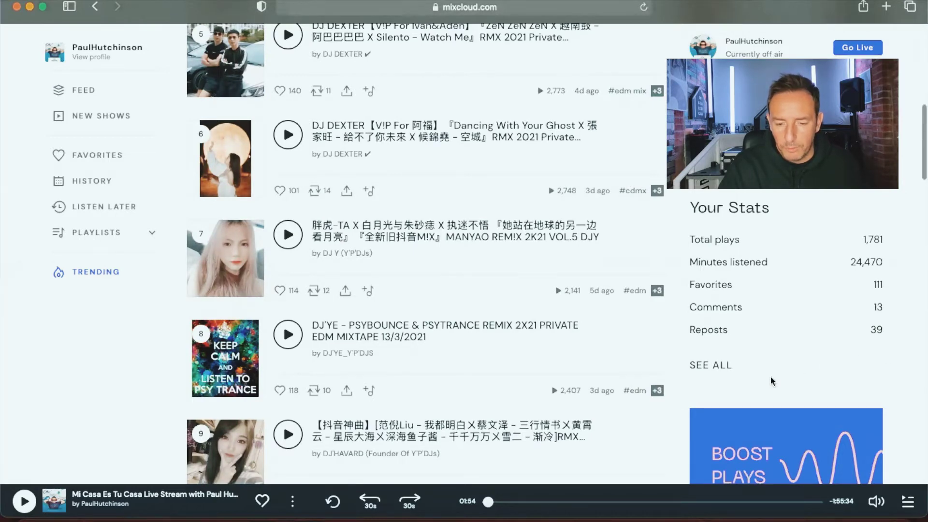
scroll(770, 376, up, 10)
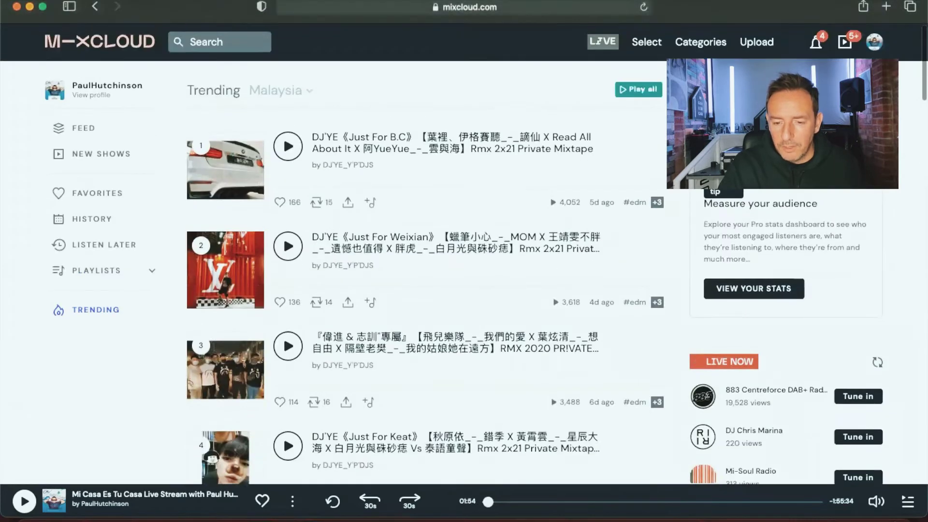
Open the Mixcloud profile page and expand its full bio
click(874, 44)
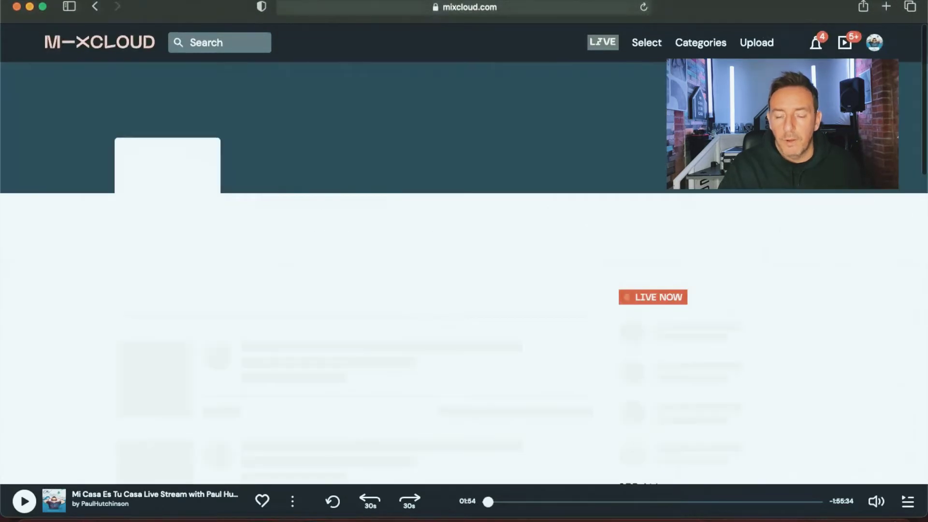
scroll(775, 285, down, 15)
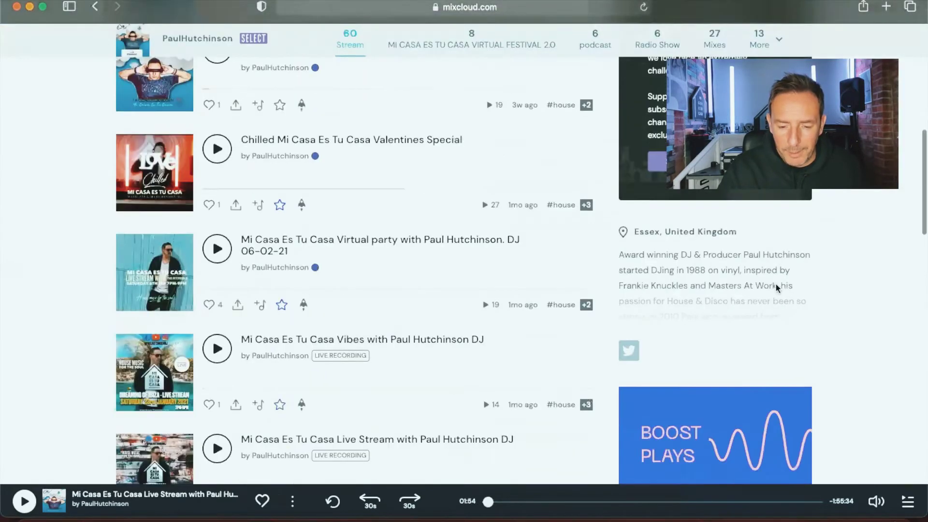
click(713, 262)
scroll(751, 346, down, 5)
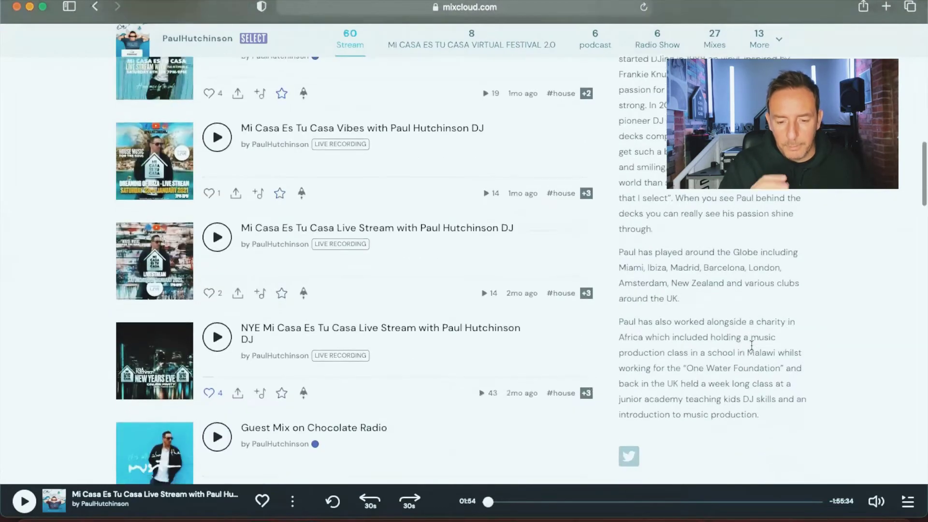
scroll(751, 346, down, 2)
scroll(751, 348, up, 2)
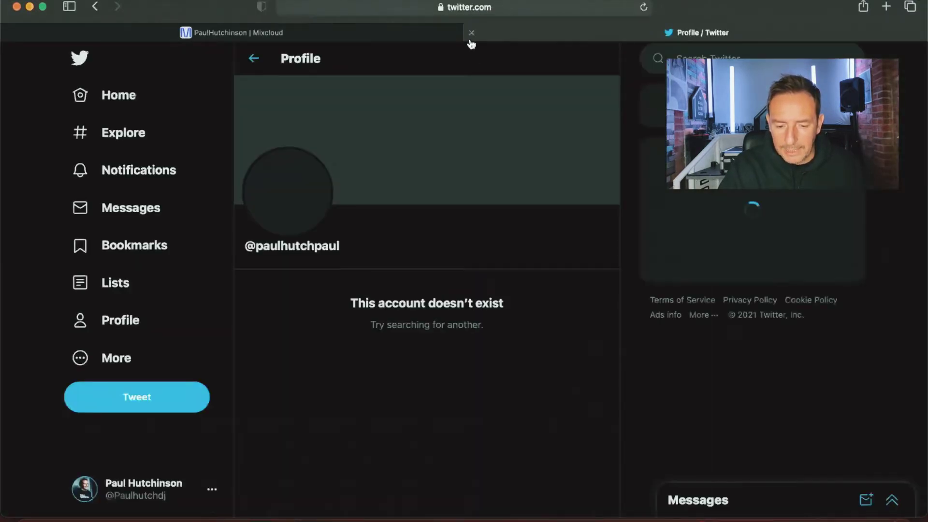
Filter the profile to Radio Show uploads and scroll through them
click(271, 33)
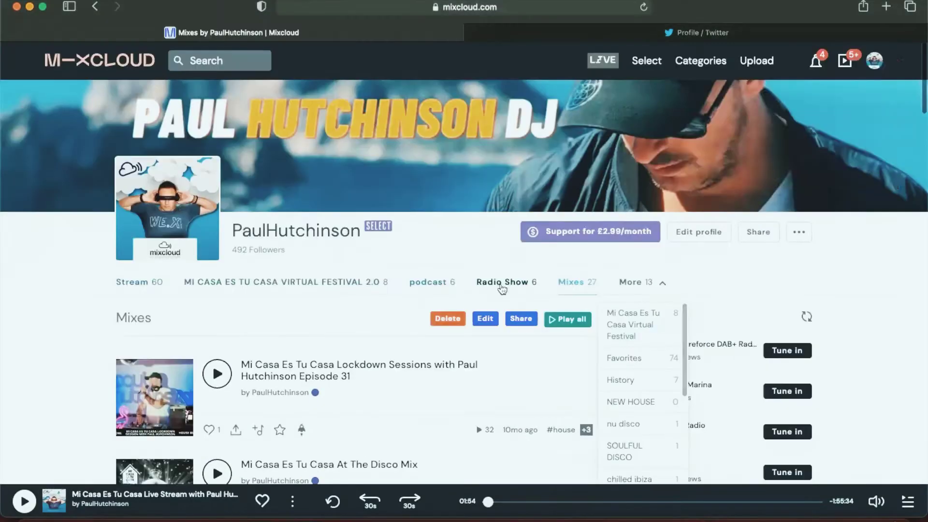
click(501, 284)
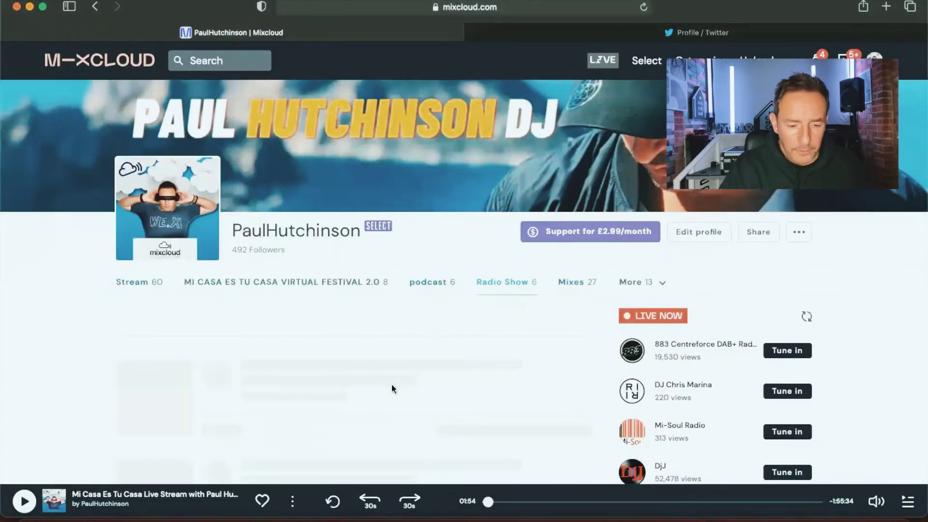
scroll(392, 386, down, 10)
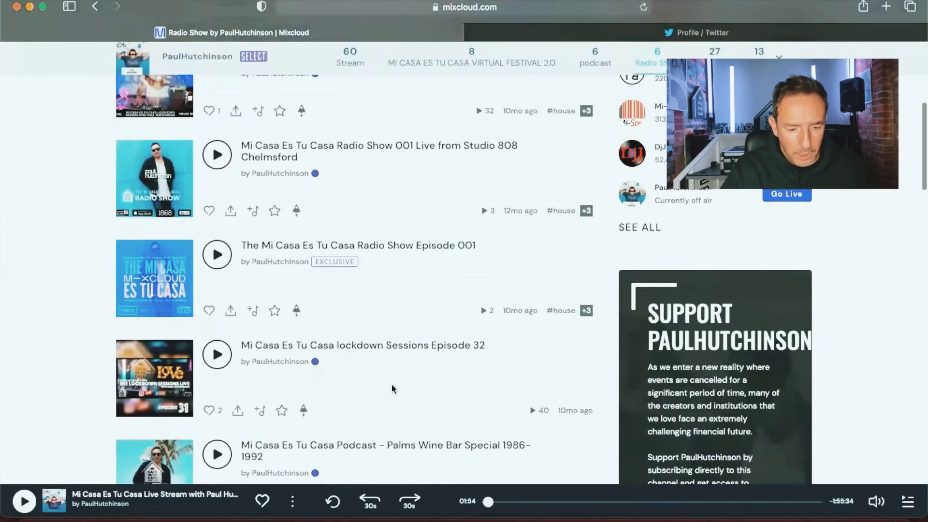
scroll(391, 384, up, 10)
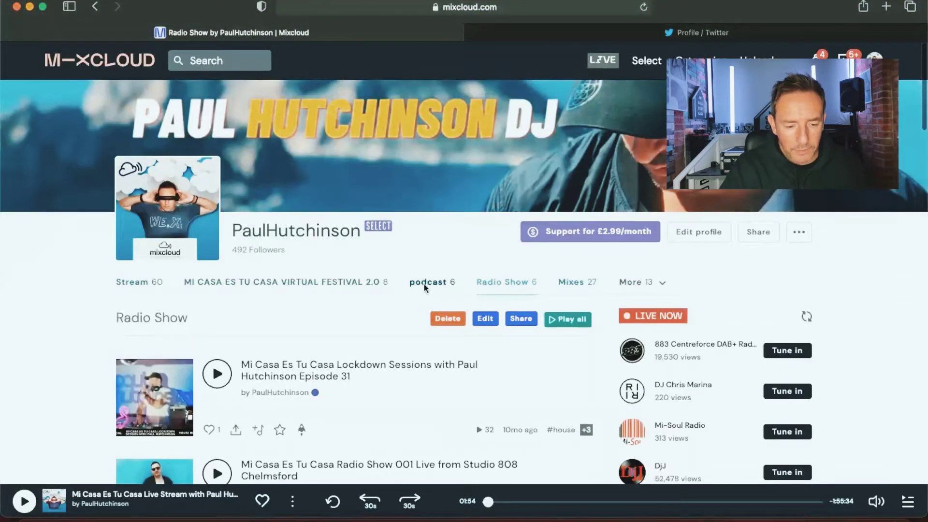
Open Guest Mix on Chocolate Radio from the profile's podcast list
click(424, 283)
scroll(345, 424, down, 15)
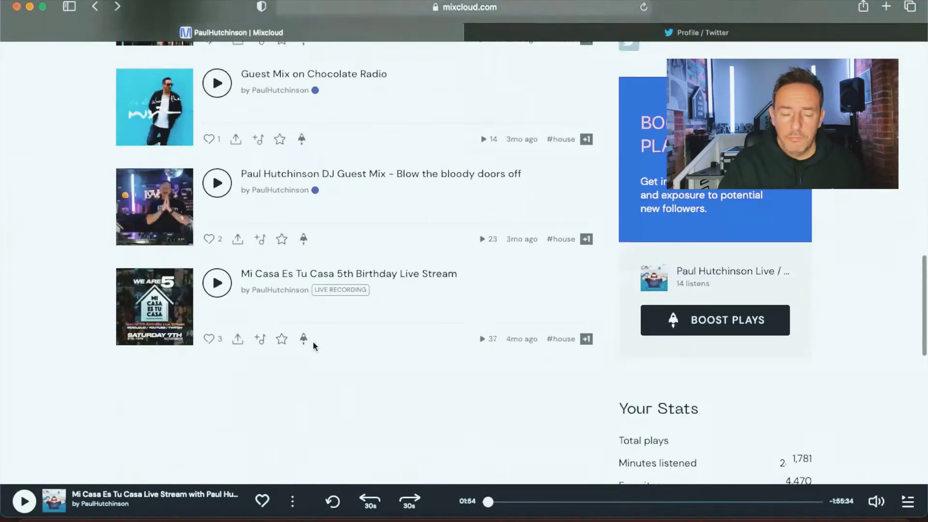
scroll(313, 345, up, 1)
click(310, 182)
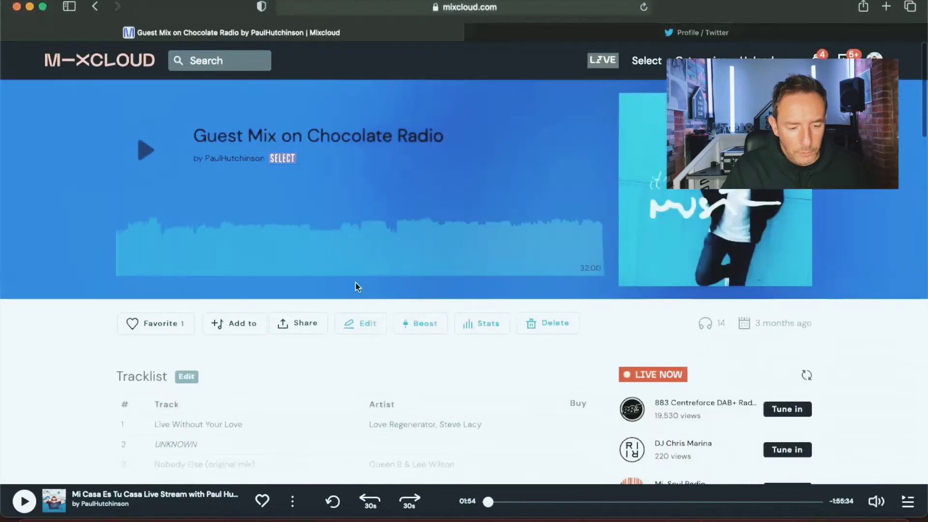
Add the track to the Radio Show playlist and return to that playlist
click(235, 328)
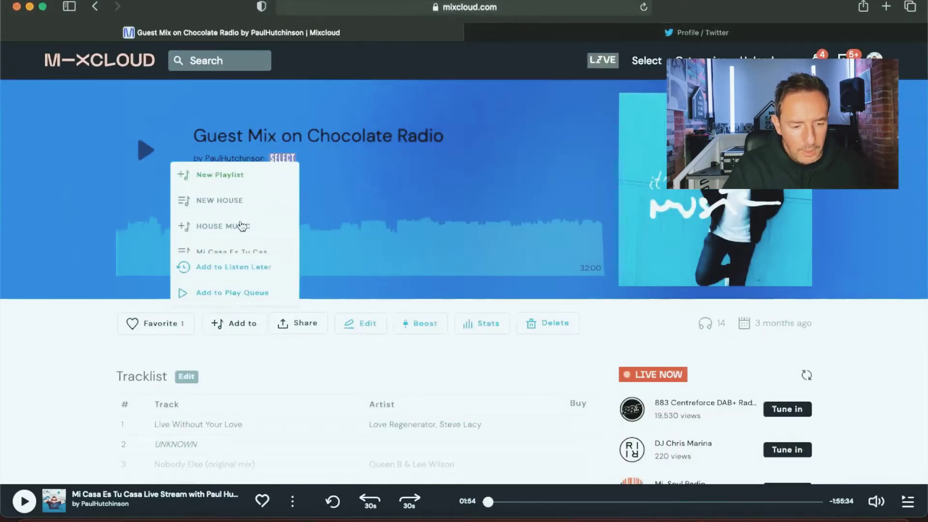
scroll(242, 225, down, 4)
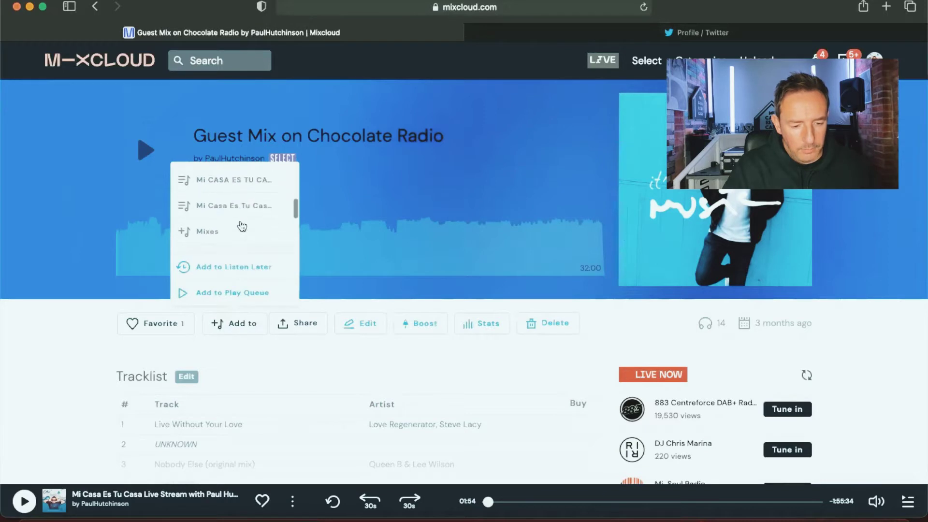
scroll(242, 226, down, 3)
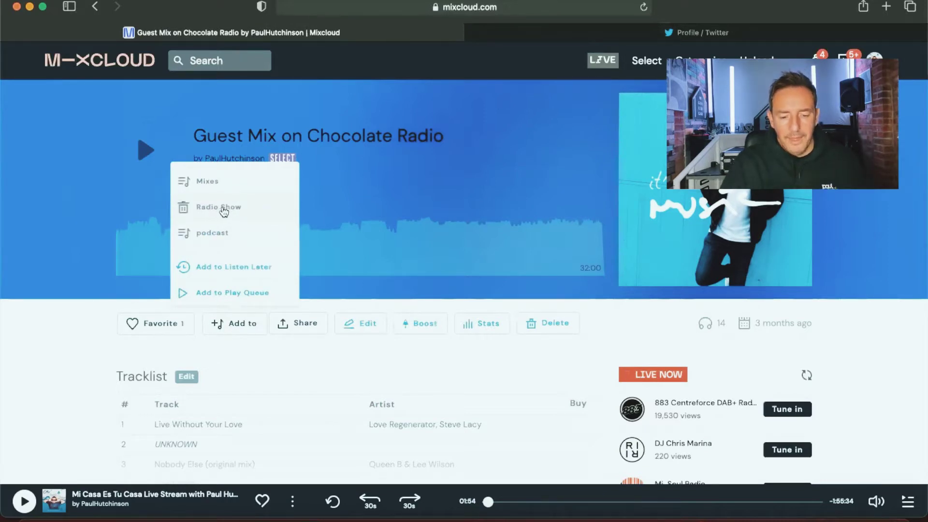
click(258, 359)
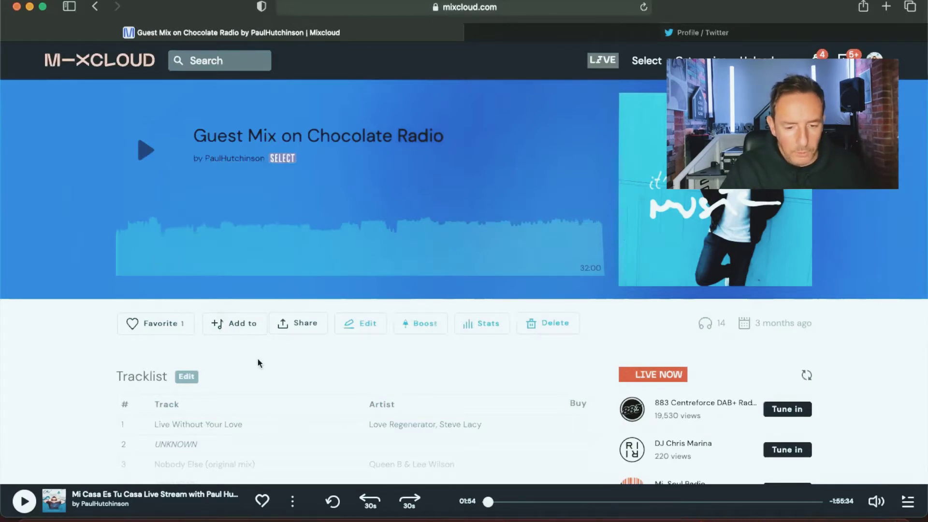
click(874, 58)
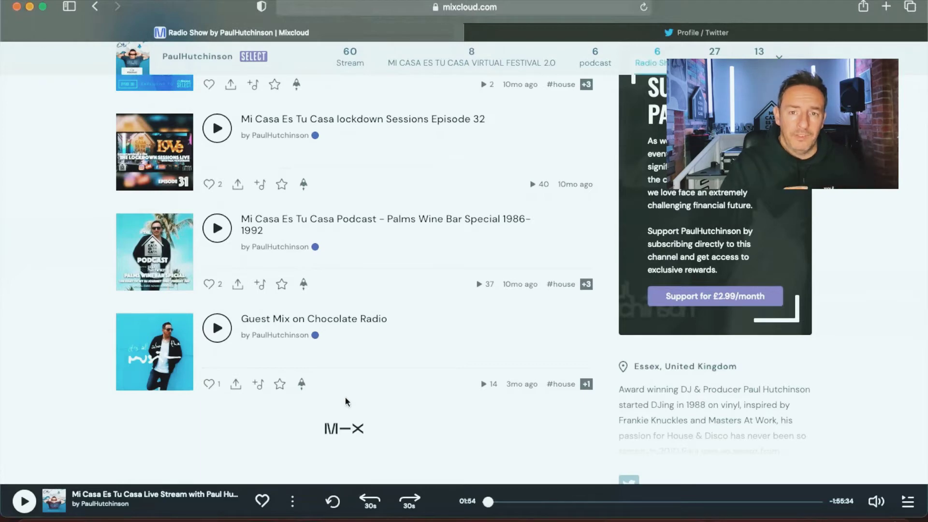
scroll(336, 340, up, 15)
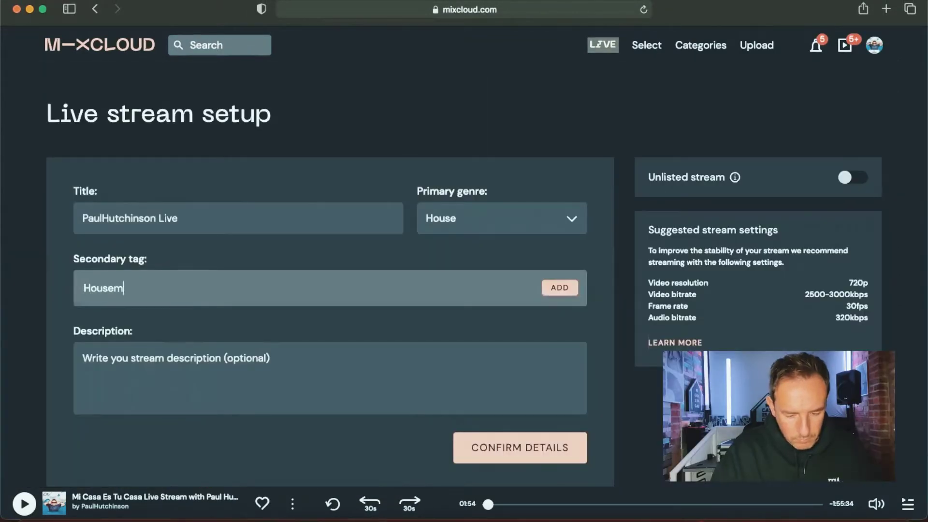
Add the tags Housemusic, house and nudisco to the live stream
text(usic)
key(Return)
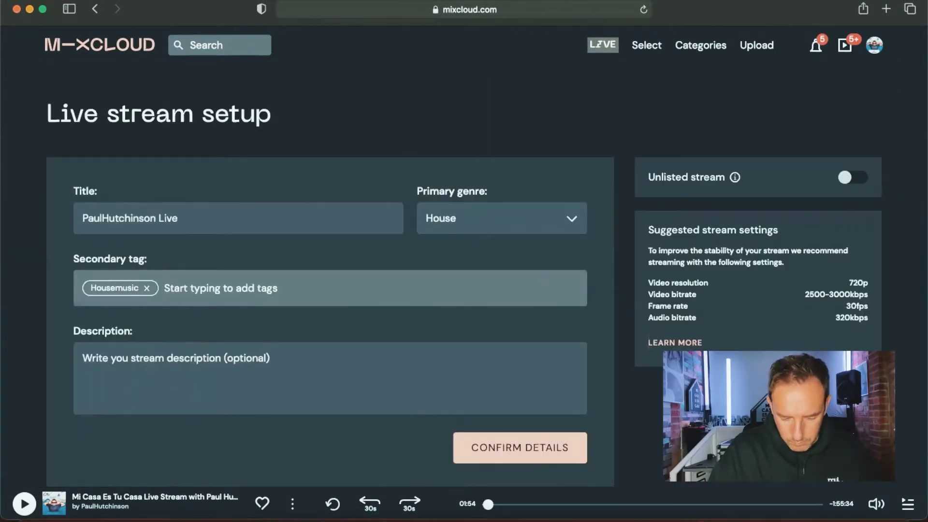
text(house)
key(Return)
text(nudisco)
key(Return)
Enter the description 'House Music For The Soul' and confirm the stream details
click(90, 363)
text(Ho)
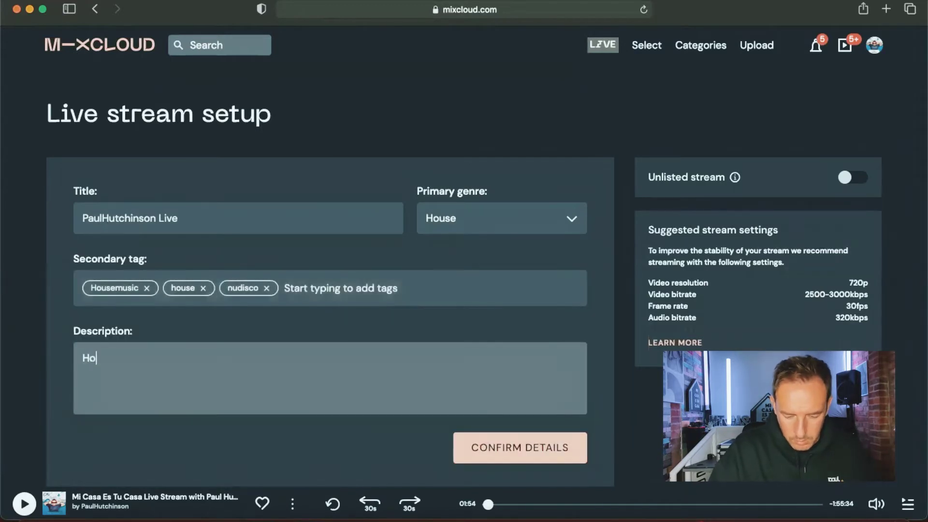
text(use Music For The Soul)
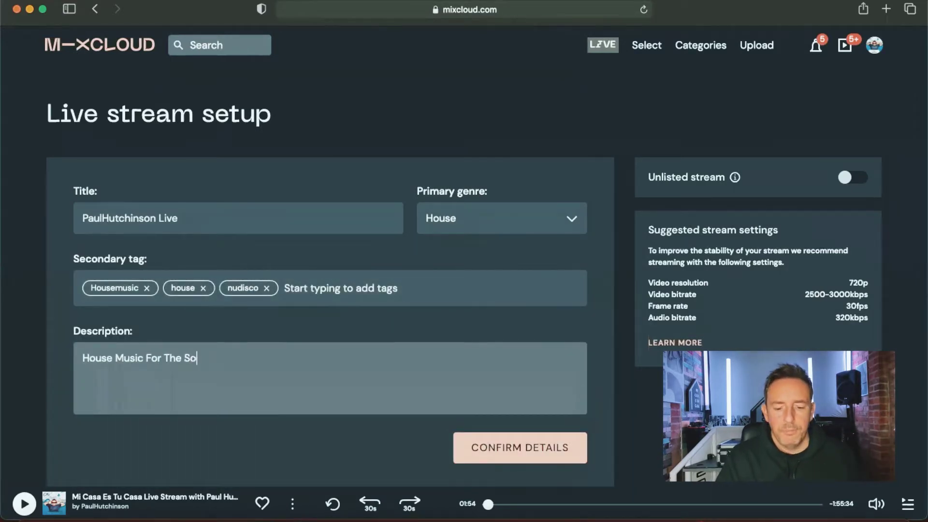
click(508, 454)
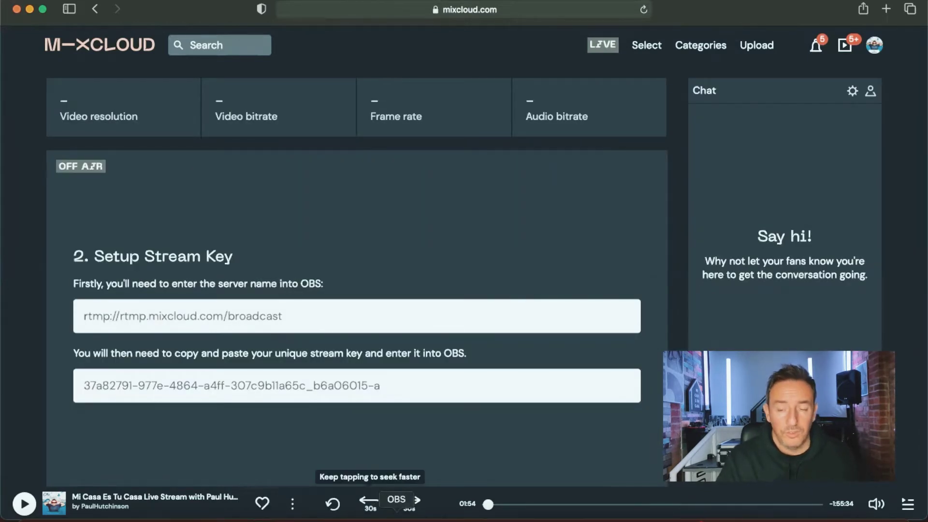
In OBS Stream settings, select the existing stream key for replacement
click(396, 513)
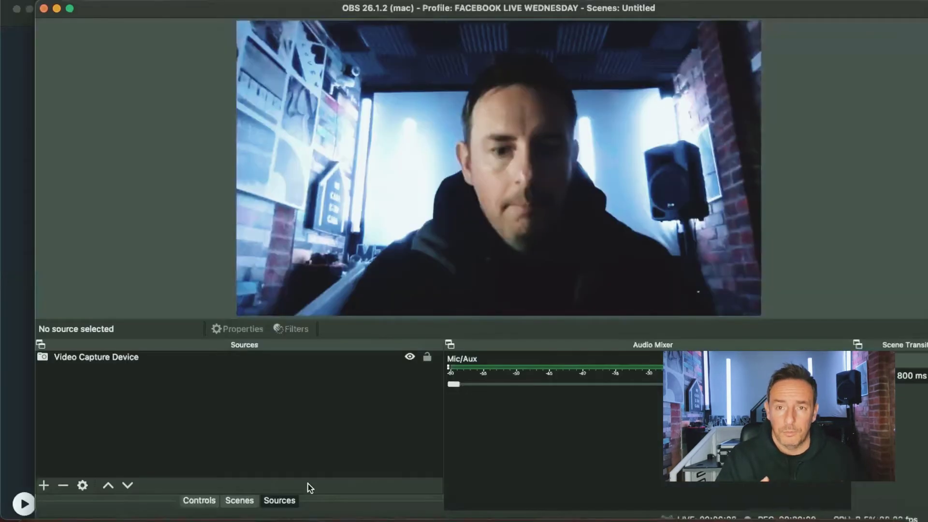
click(207, 502)
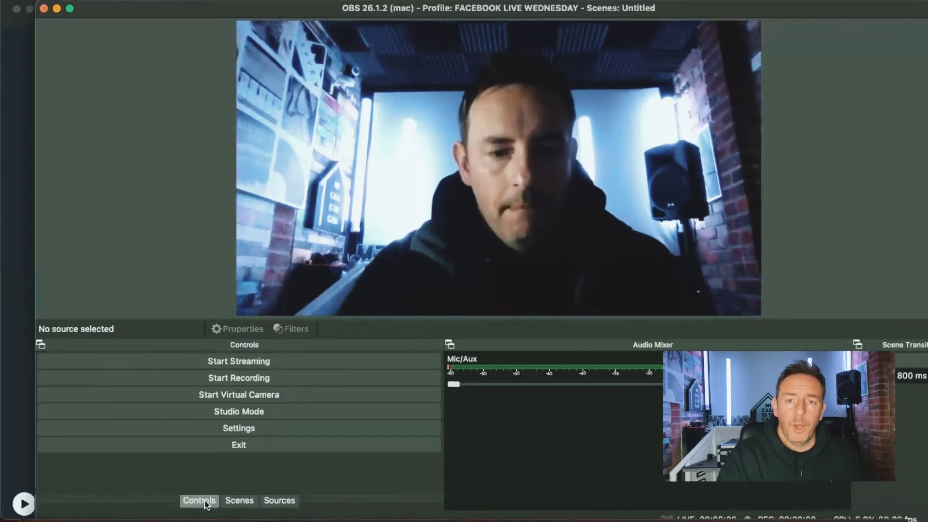
click(258, 427)
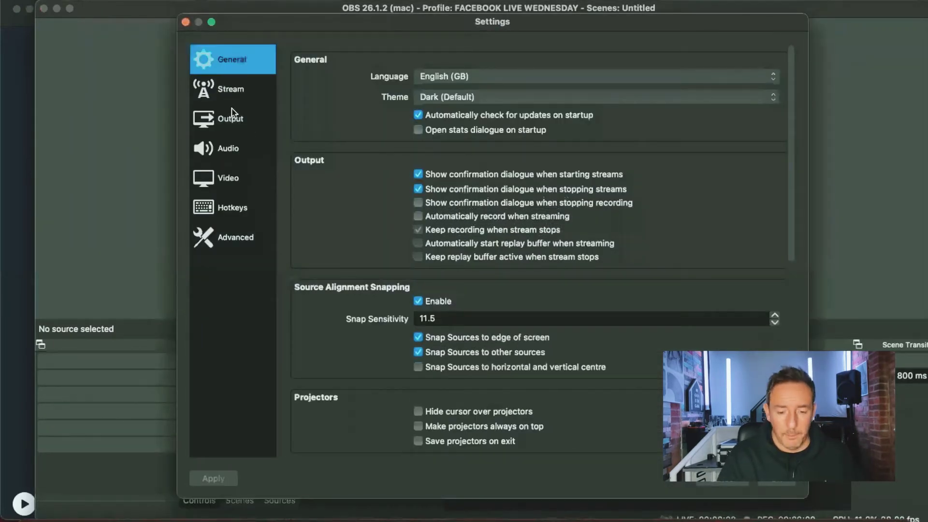
click(229, 96)
click(598, 105)
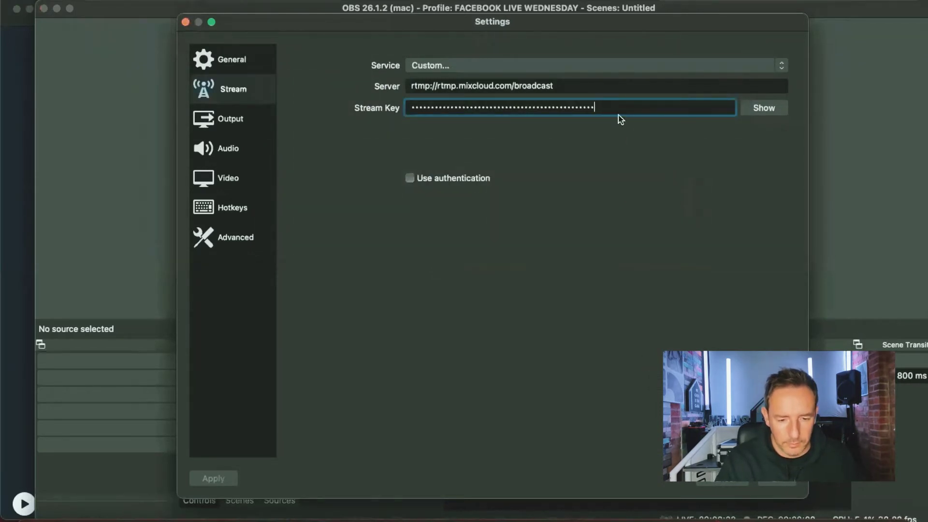
drag(598, 107, 435, 105)
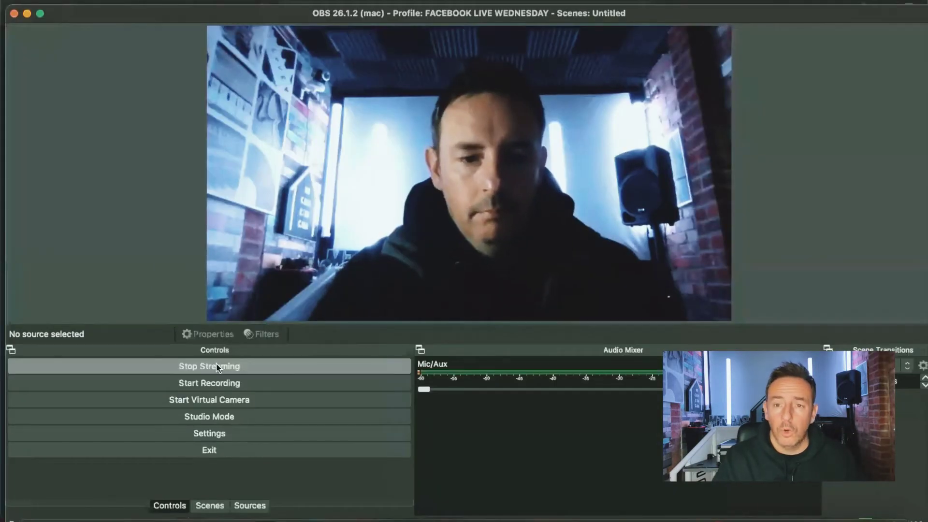
Stop the Mixcloud stream and confirm with Yes
click(217, 367)
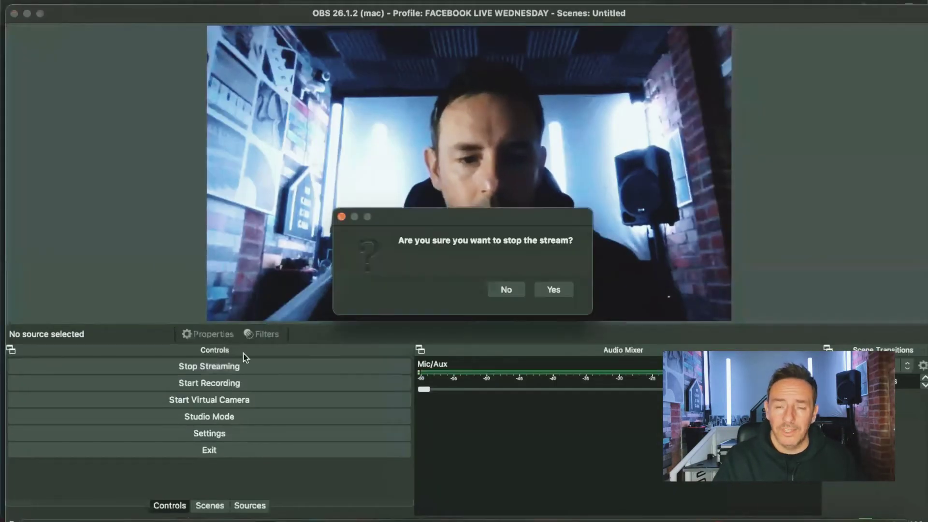
click(554, 289)
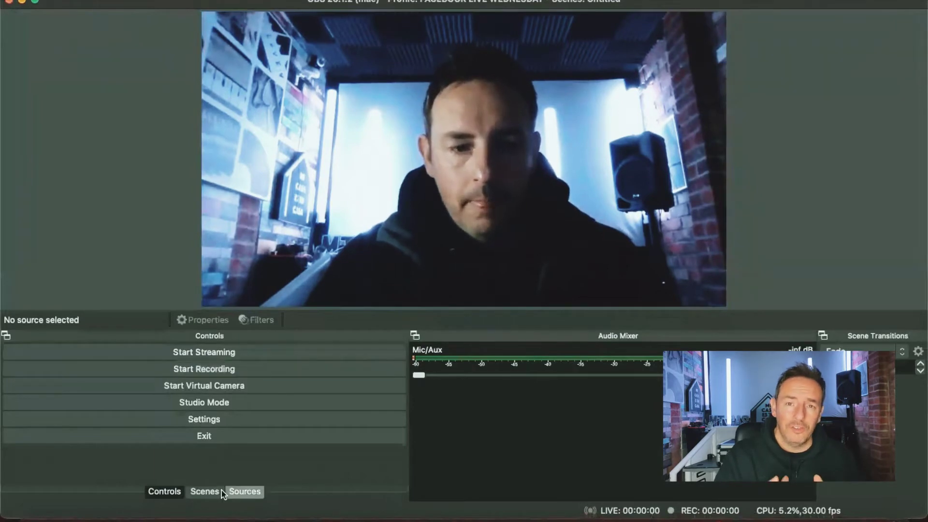
Show the Scenes list and switch to the fly count countdown scene
click(206, 491)
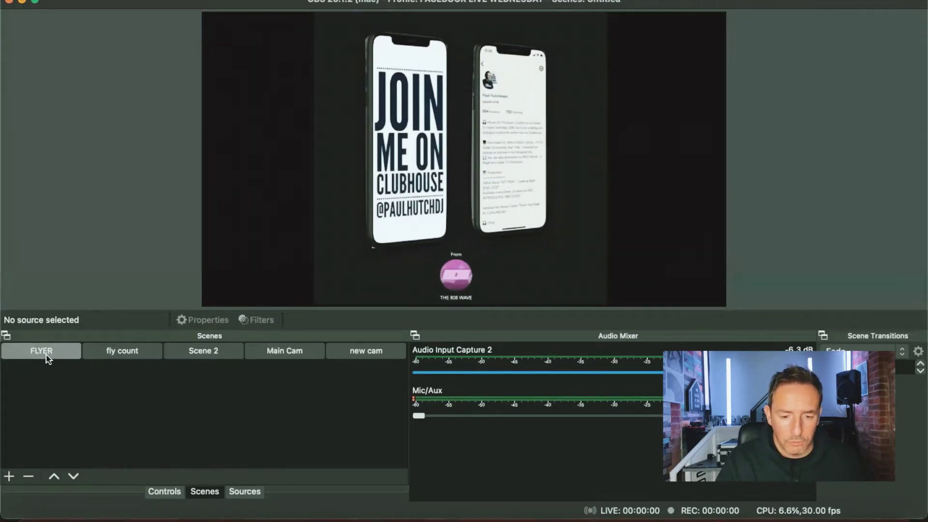
click(101, 353)
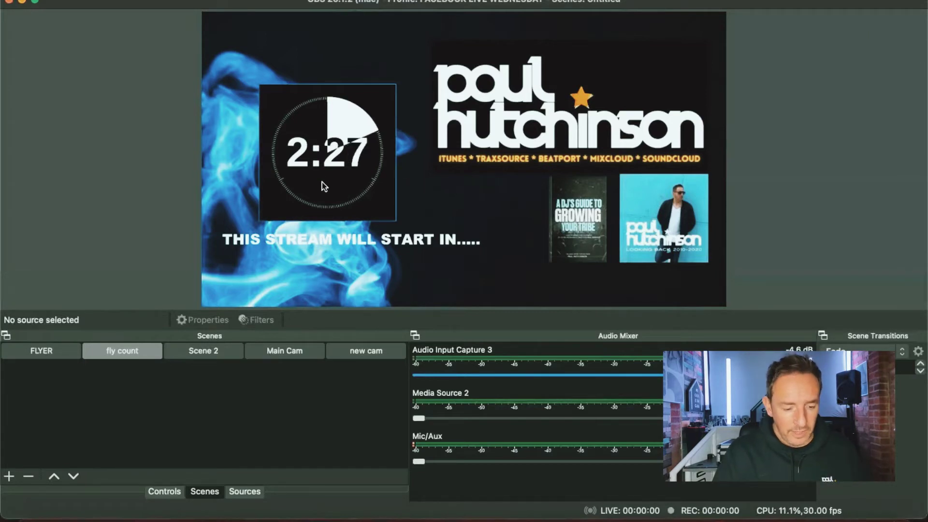
Inspect the countdown scene's sources, then switch via Scene 2 to Main Cam
click(344, 202)
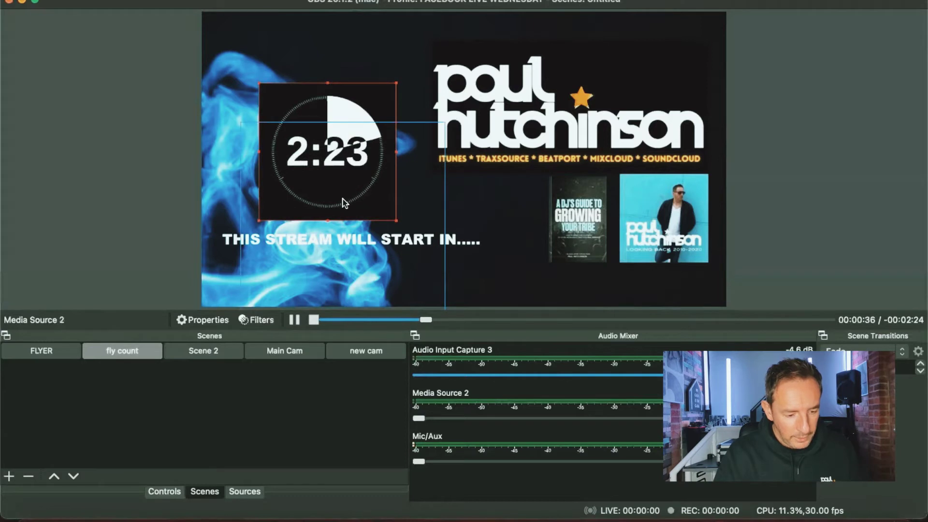
click(244, 491)
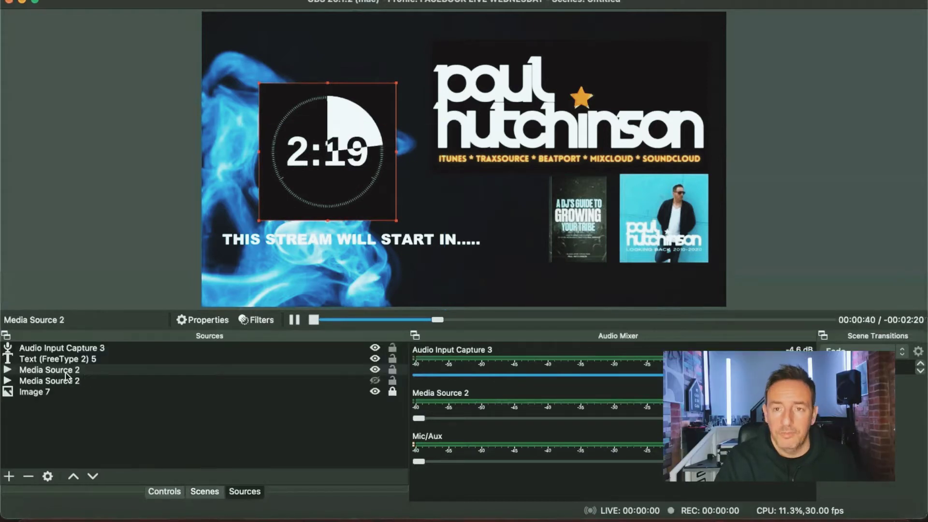
click(199, 490)
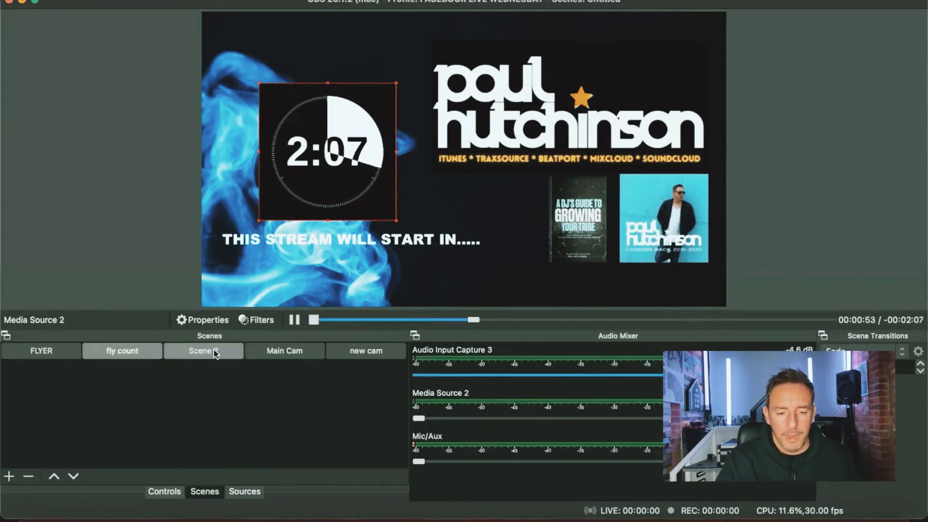
click(214, 350)
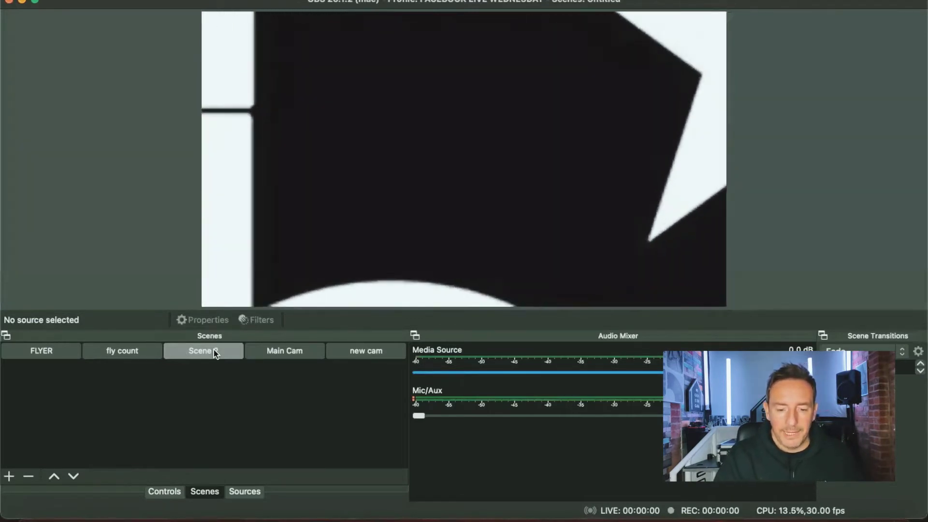
click(267, 355)
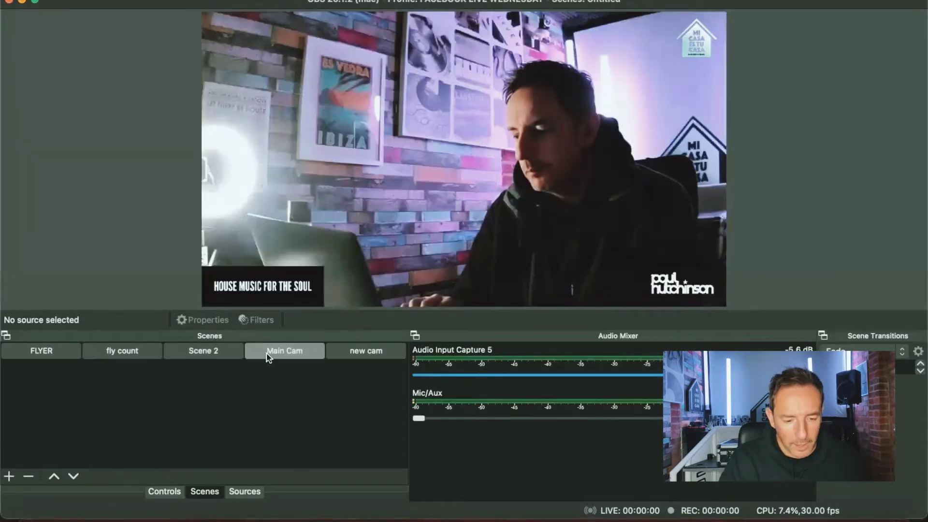
Try adding a scene named 'new cam', then abandon it because the name is already in use
click(355, 353)
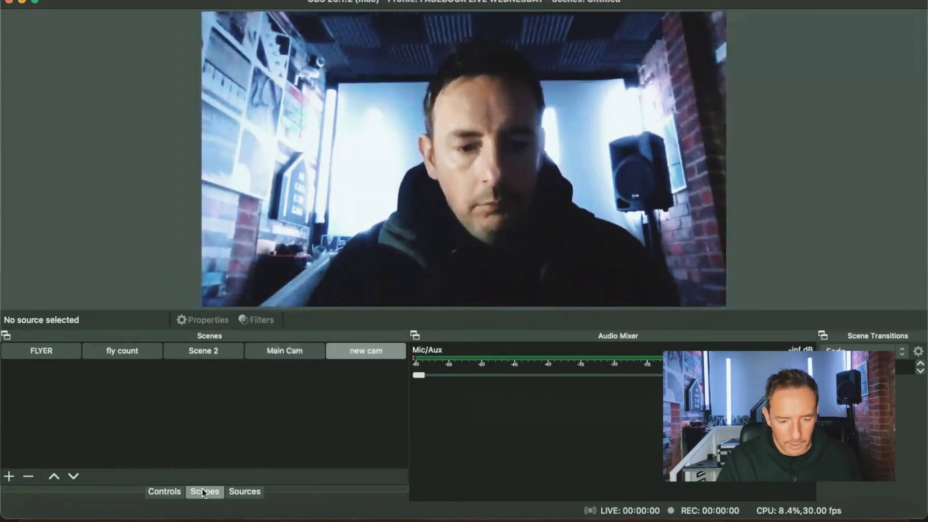
click(8, 476)
text(new cam)
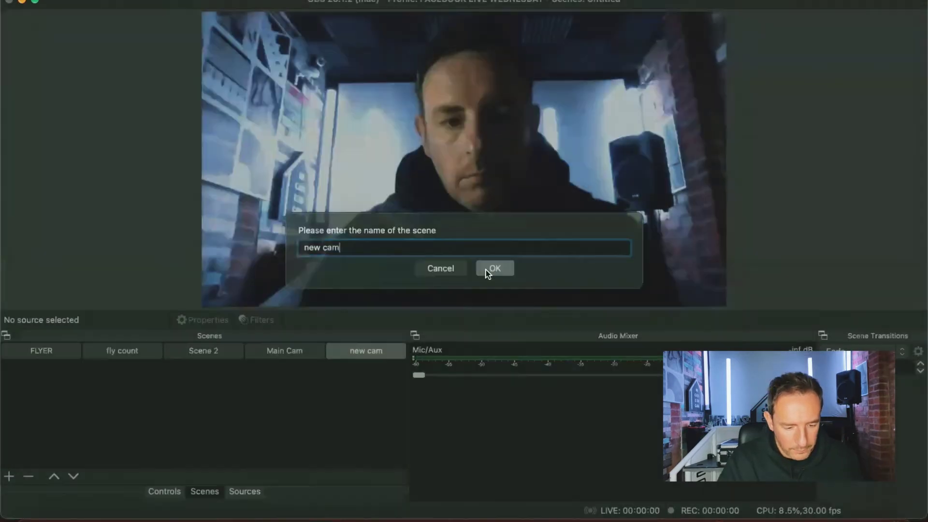
click(488, 271)
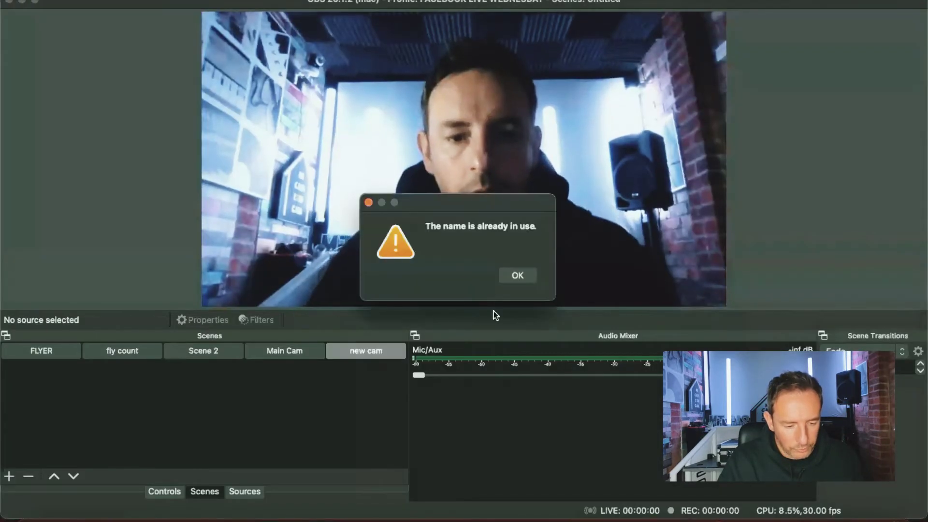
click(516, 277)
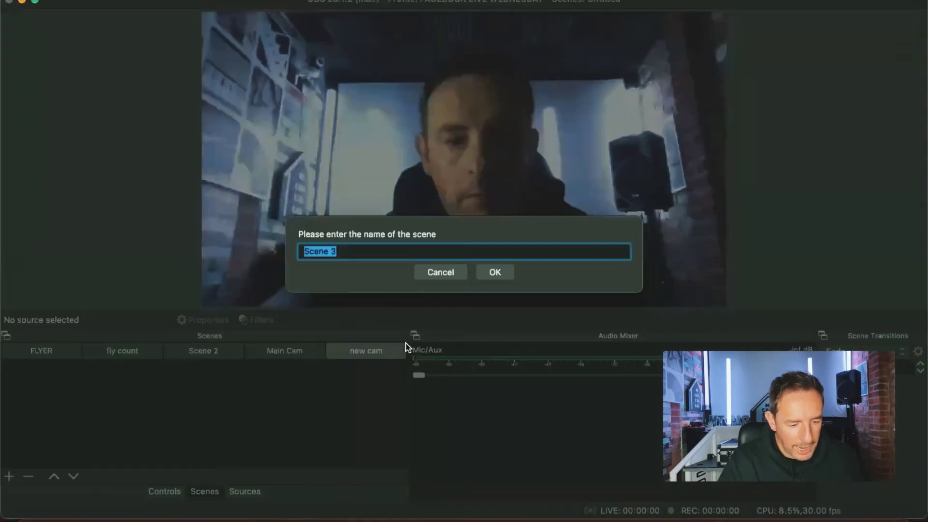
click(445, 271)
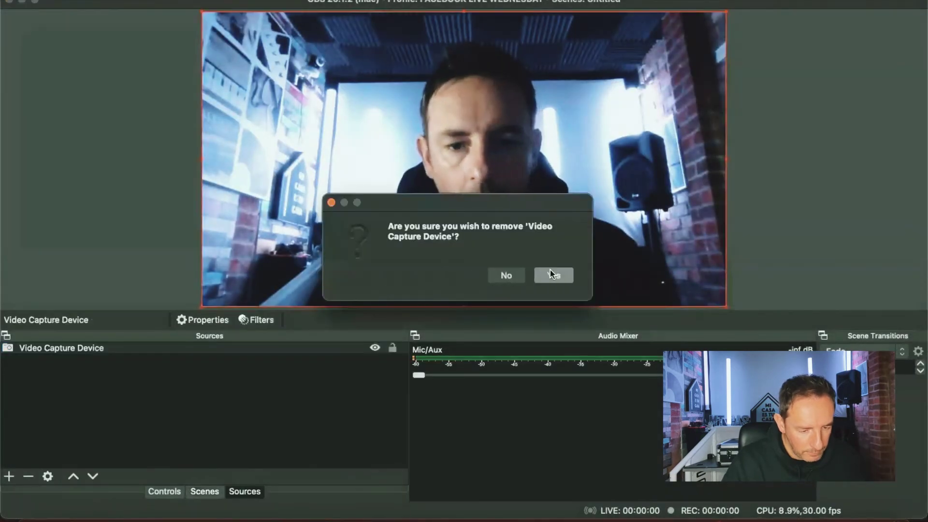
Replace the Video Capture Device source with a new one using the FaceTime HD Camera
key(Return)
click(9, 476)
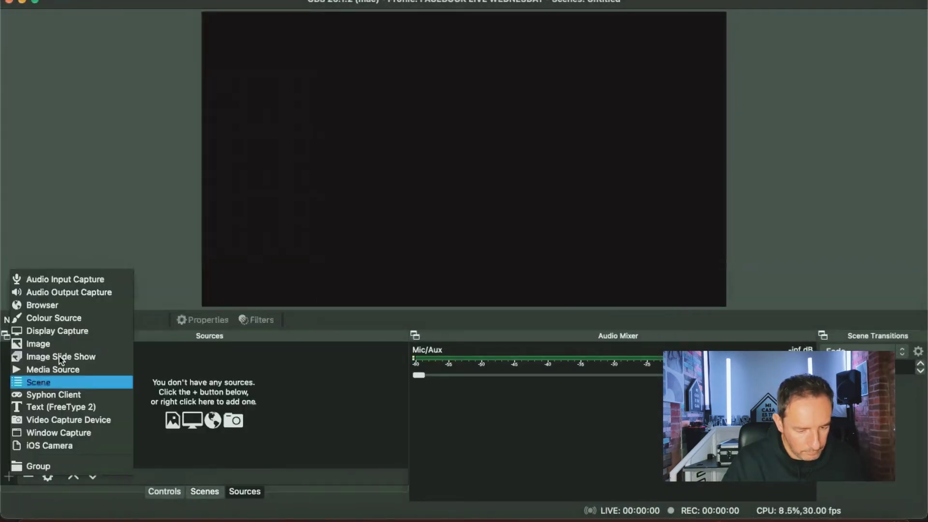
click(57, 419)
click(549, 336)
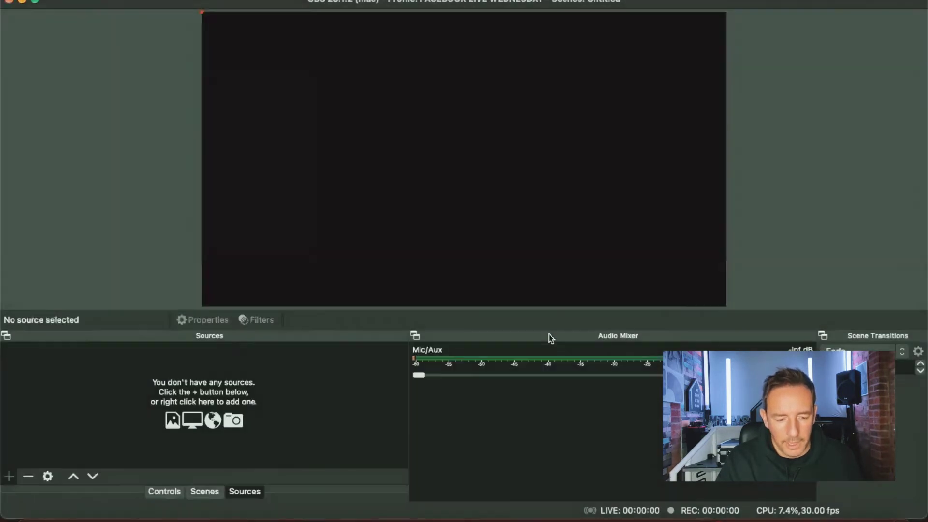
click(401, 319)
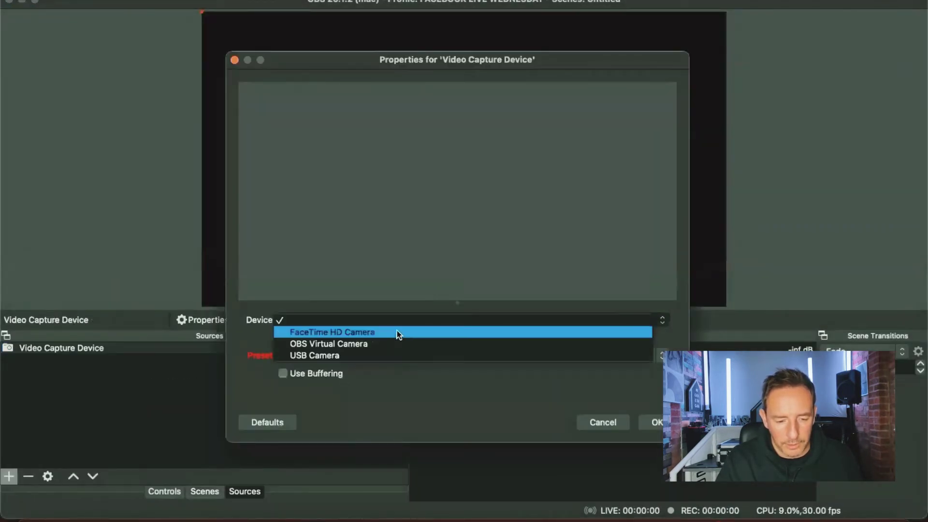
click(396, 332)
click(648, 422)
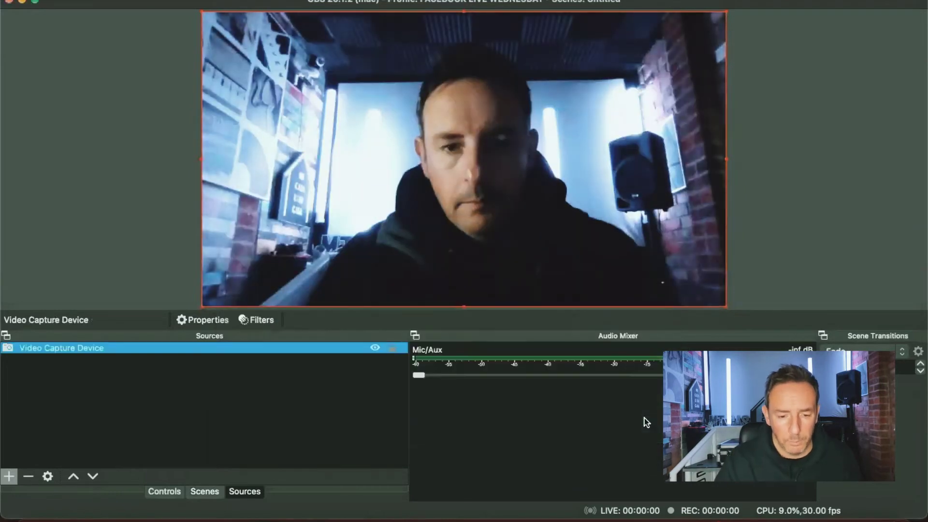
Show the Scenes dock and open the Advanced Scene Switcher 1.10 forum page in Safari
click(207, 490)
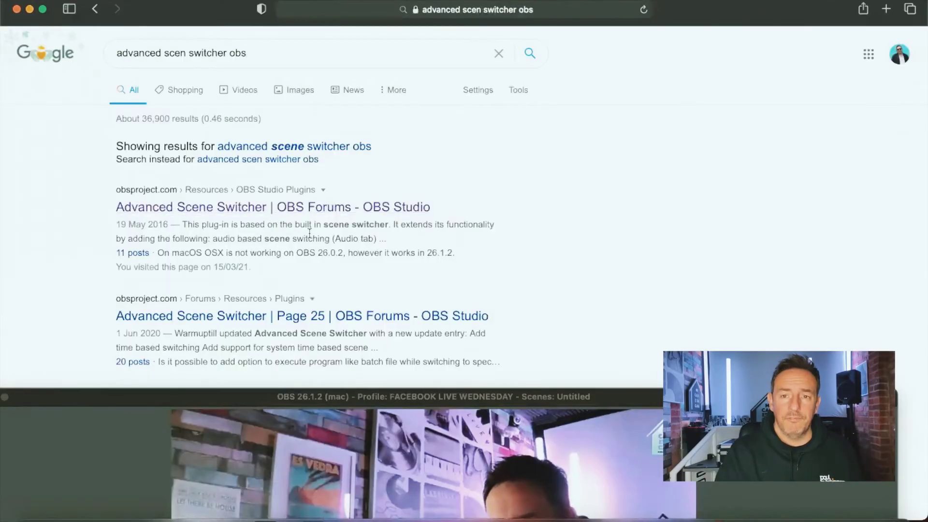
click(254, 207)
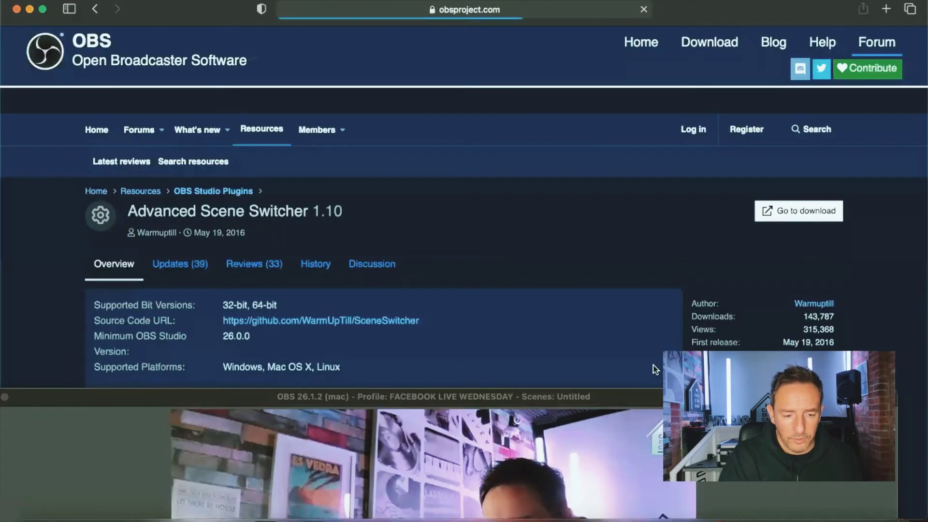
drag(656, 388, 672, 500)
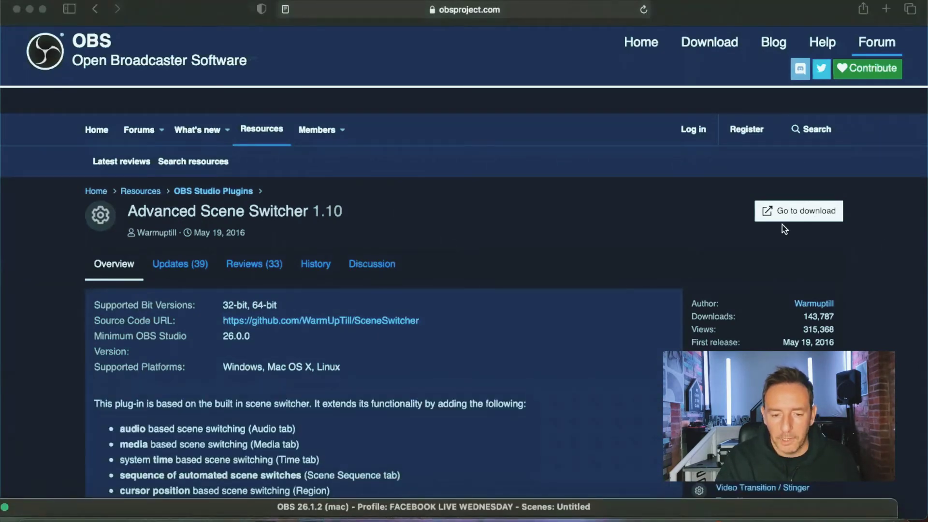
drag(700, 504, 725, 2)
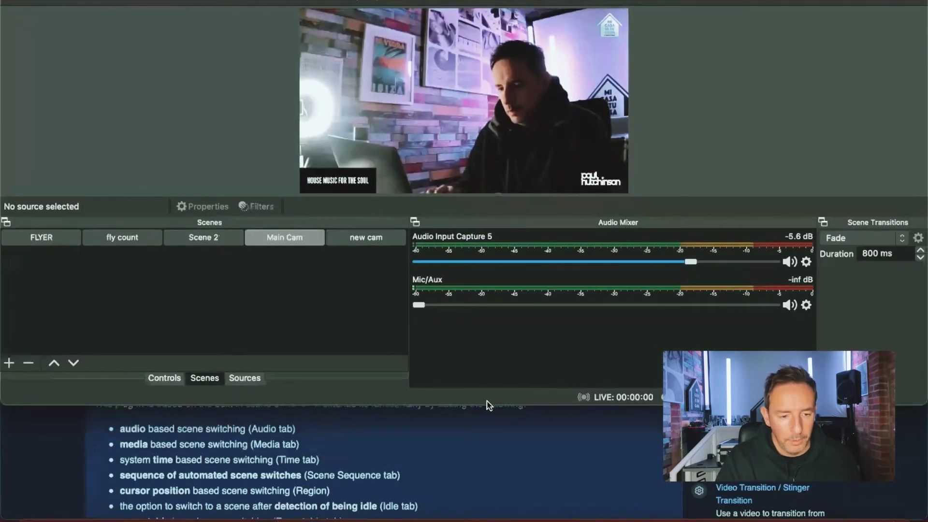
Enlarge OBS, open Advanced Scene Switcher, review its Sequence tab, and leave the switcher stopped
drag(483, 405, 483, 489)
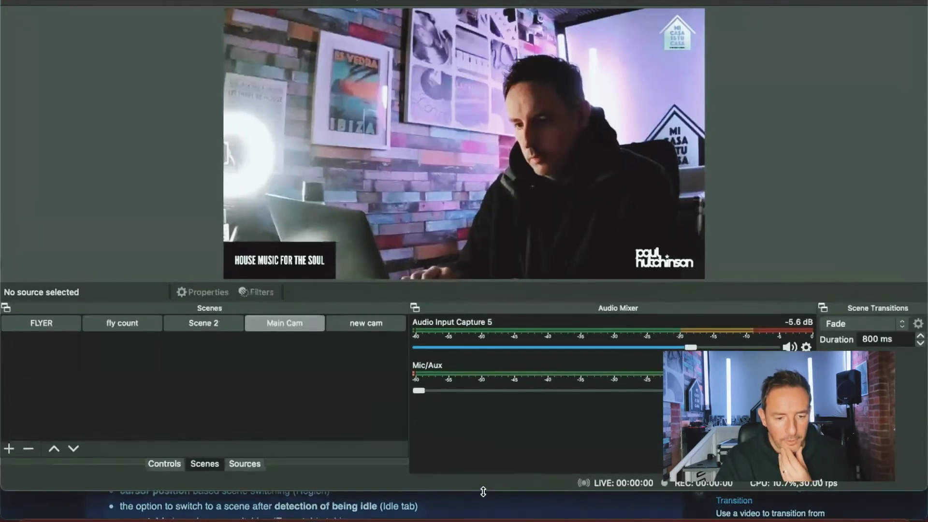
click(256, 2)
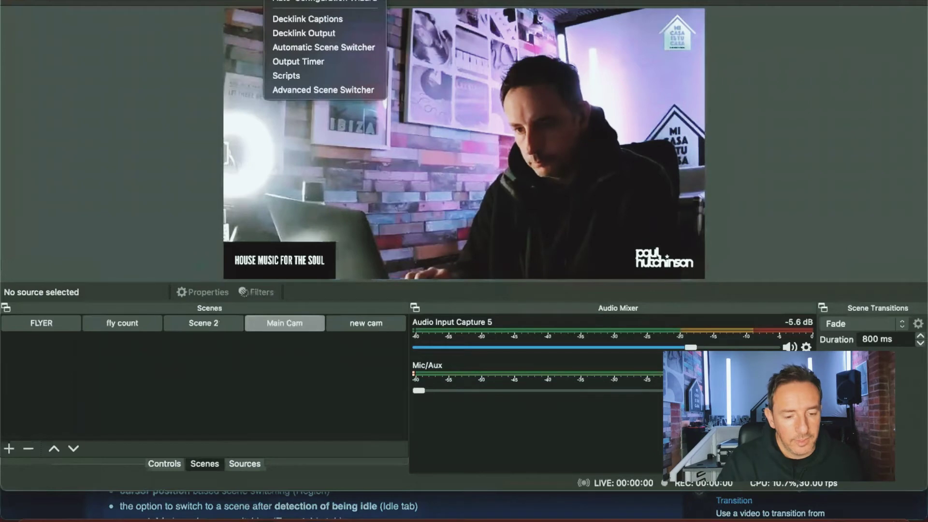
click(291, 88)
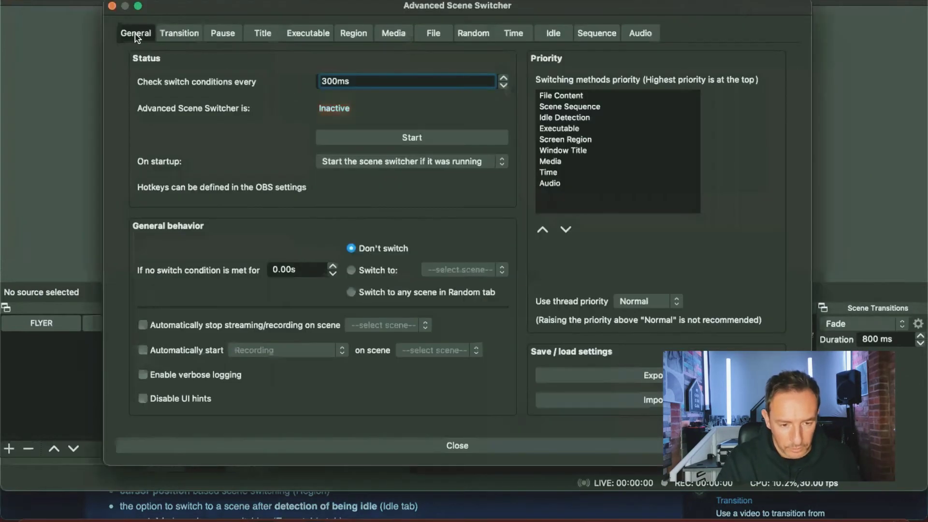
click(592, 34)
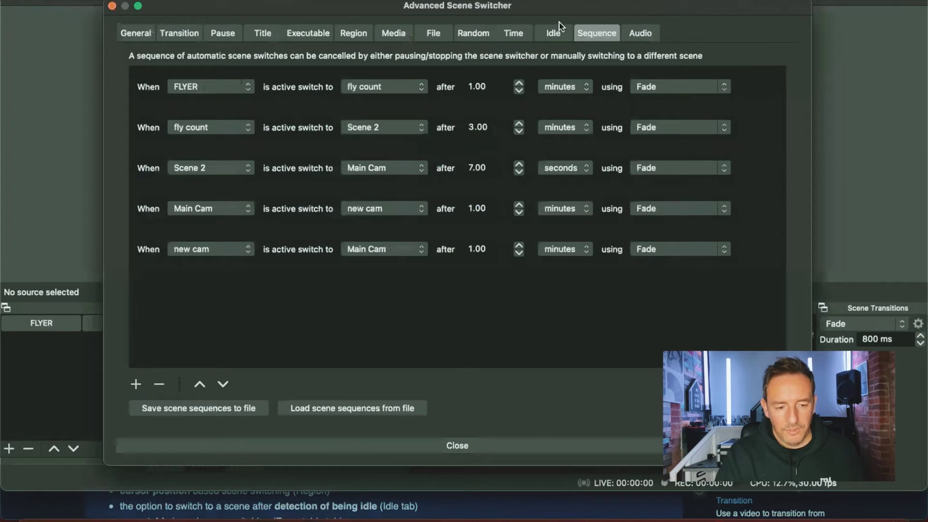
click(138, 34)
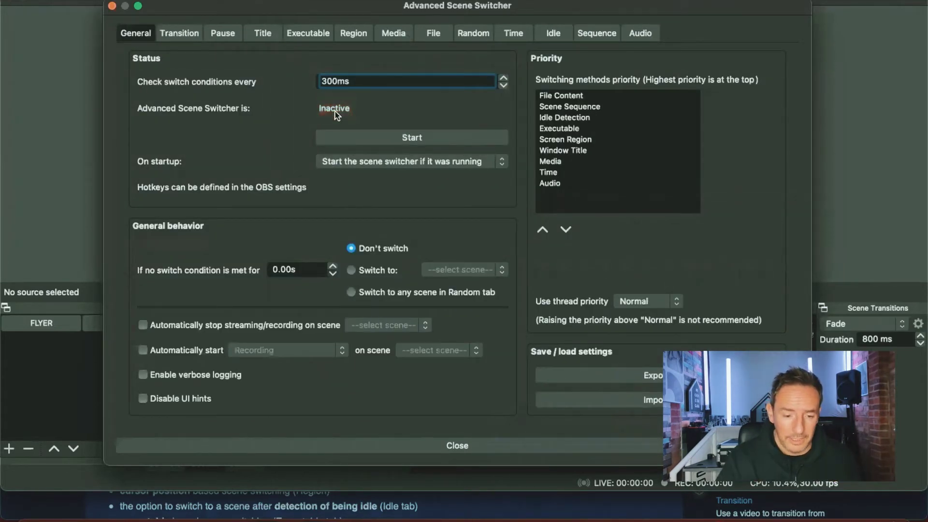
click(415, 139)
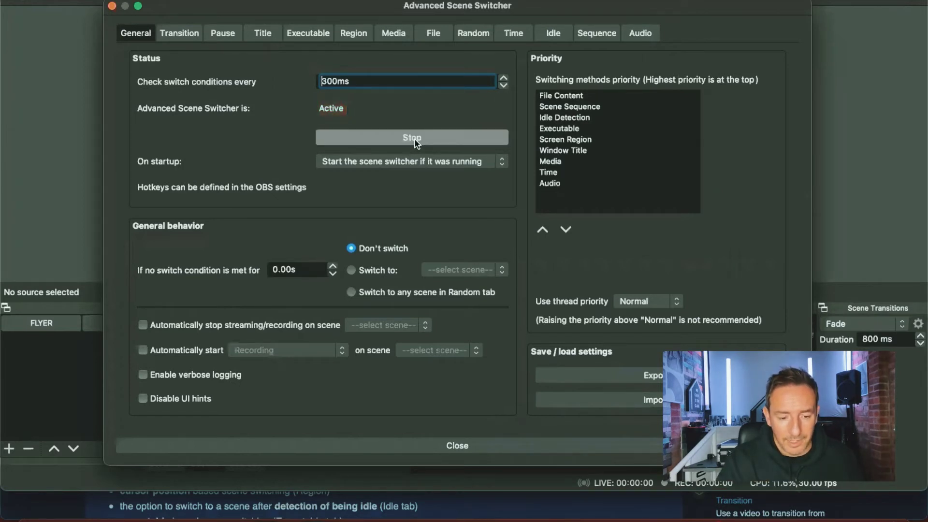
click(404, 138)
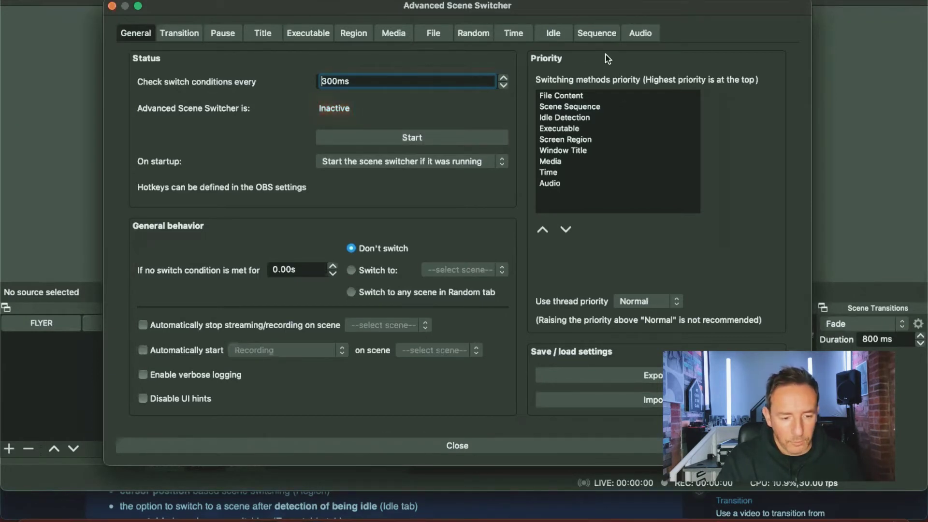
click(600, 31)
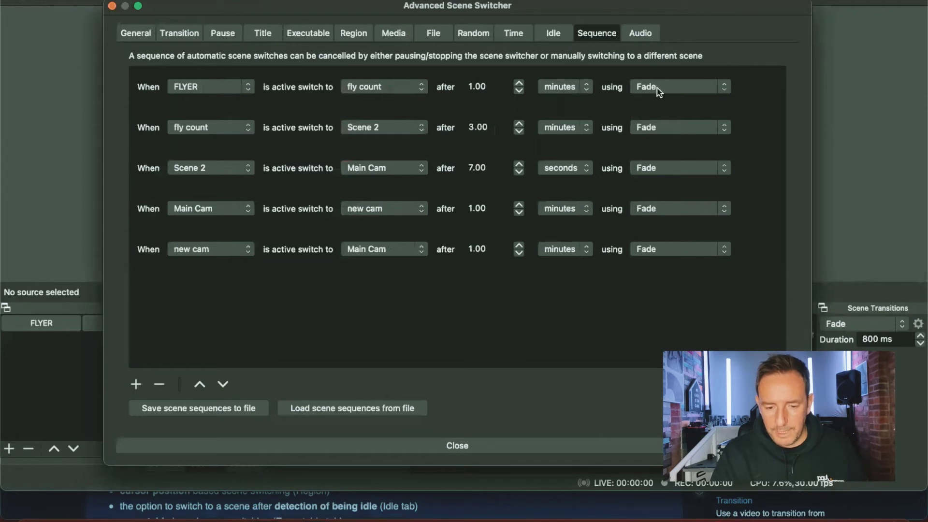
click(574, 91)
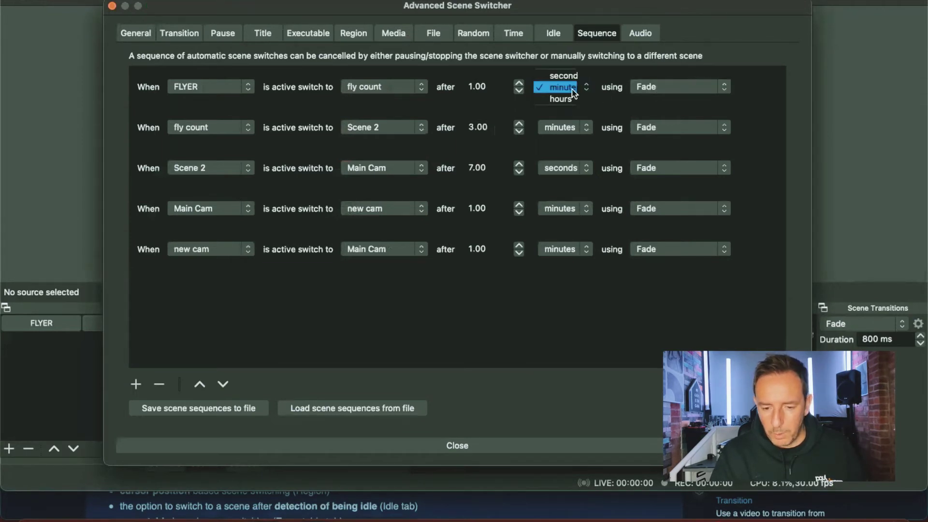
click(647, 87)
click(722, 91)
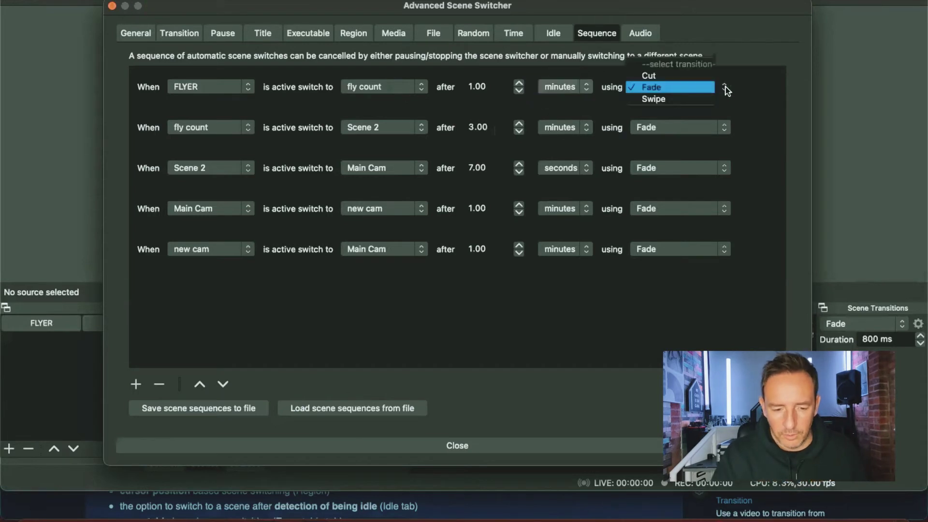
click(681, 86)
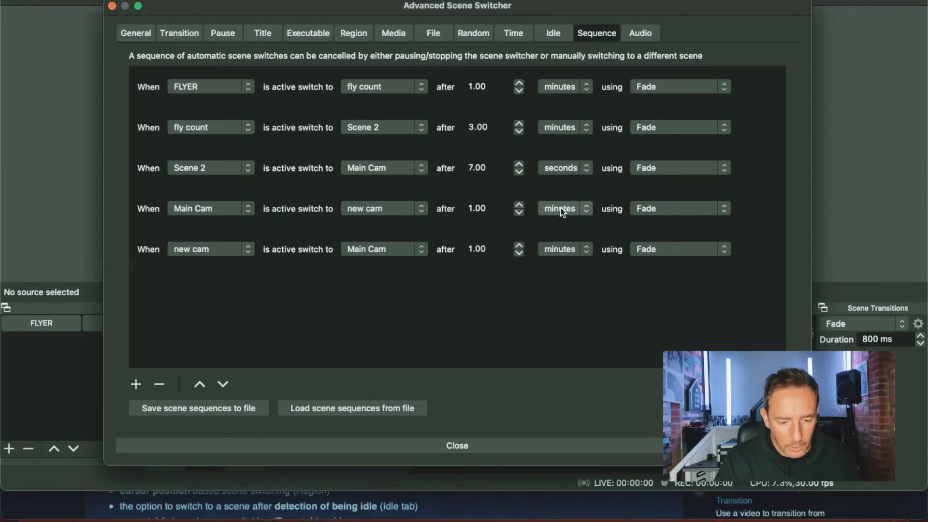
Set the Main Cam step's wait to 20 seconds and close the switcher settings
click(561, 209)
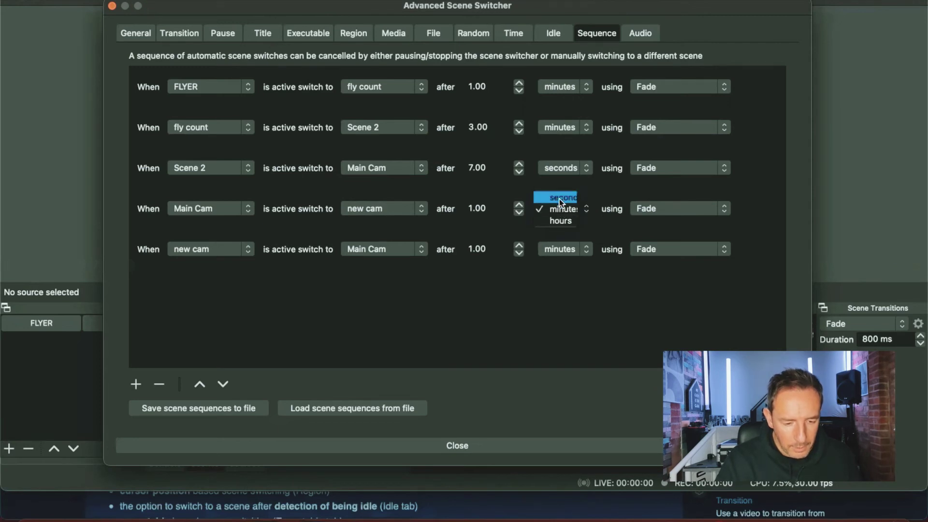
click(559, 198)
click(469, 209)
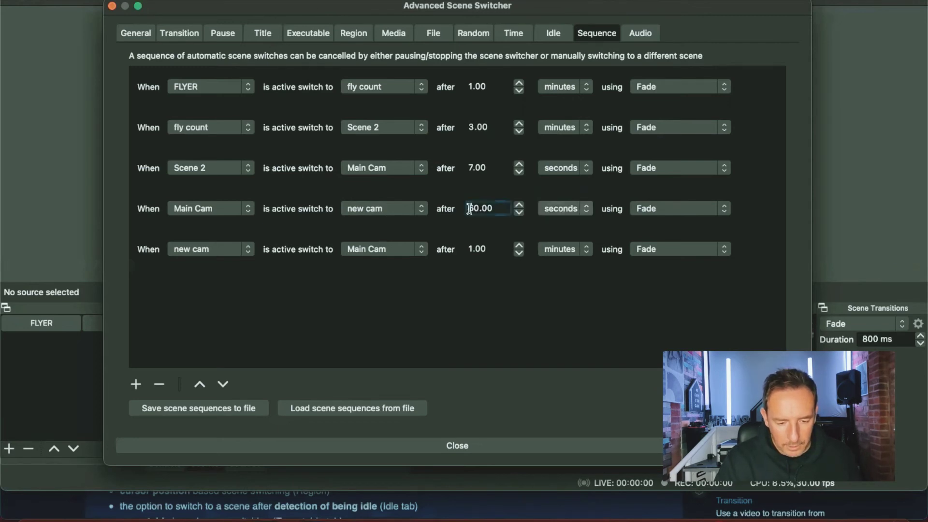
drag(469, 208, 473, 208)
text(2)
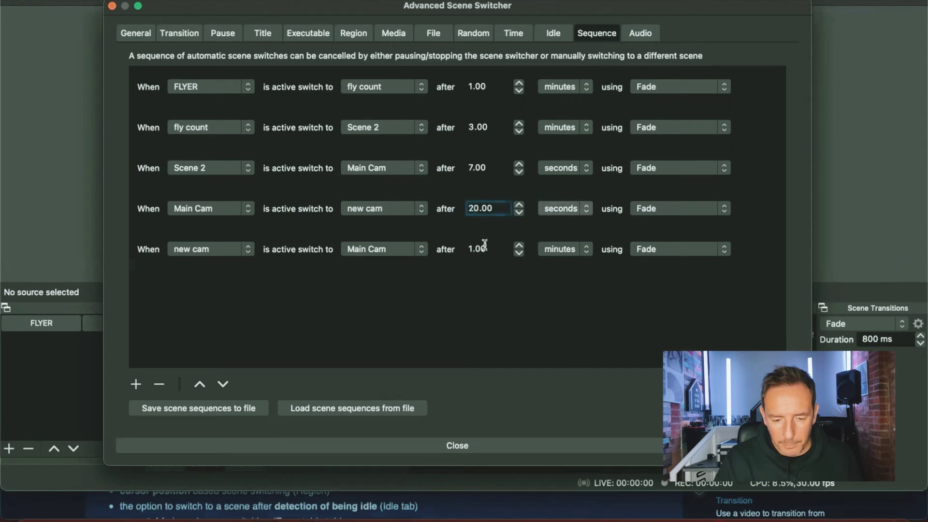
click(555, 249)
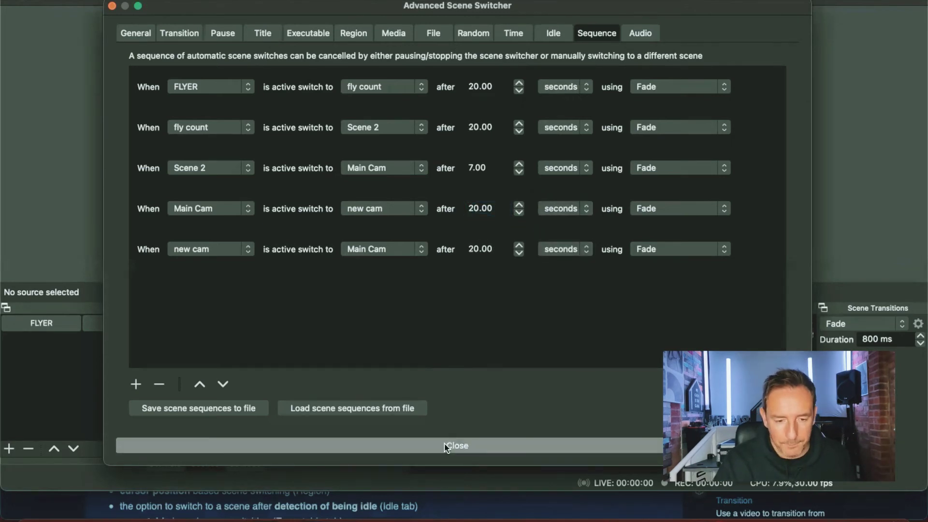
click(445, 445)
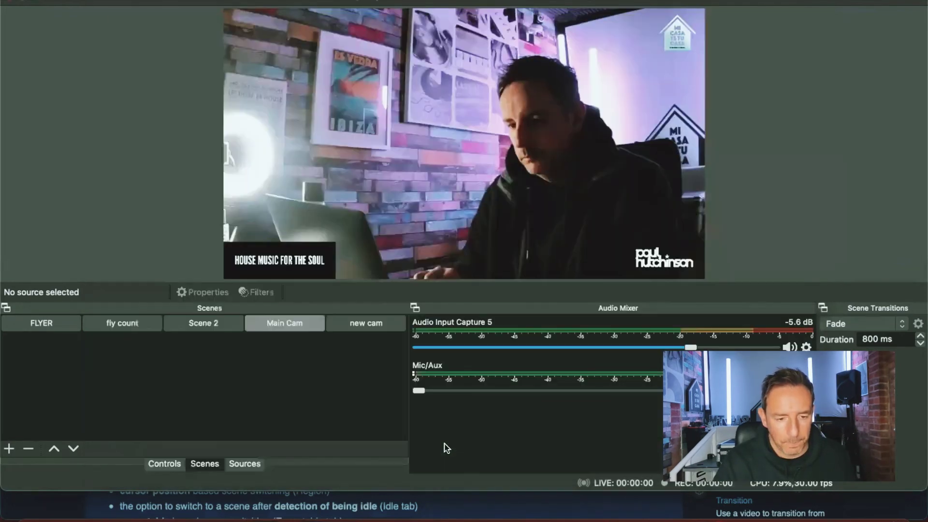
Start the Advanced Scene Switcher from the Tools menu and close its window
click(280, 1)
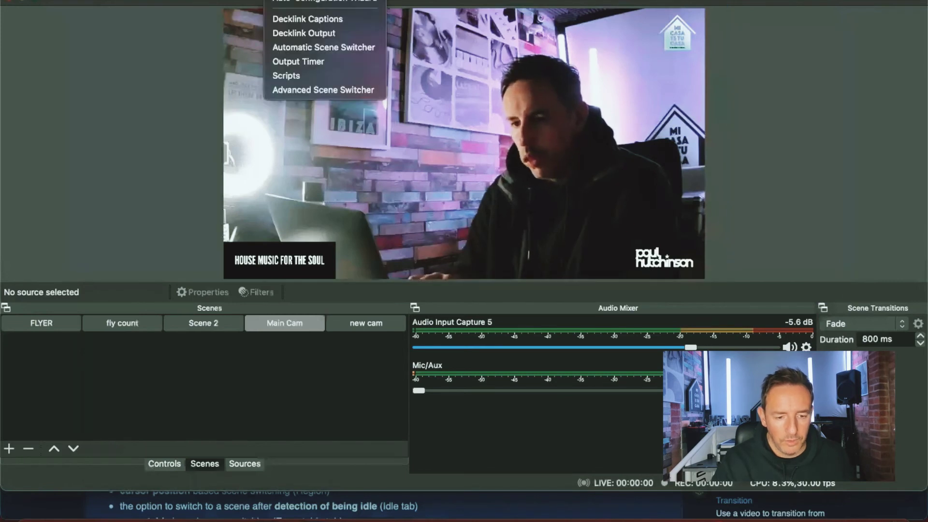
click(281, 90)
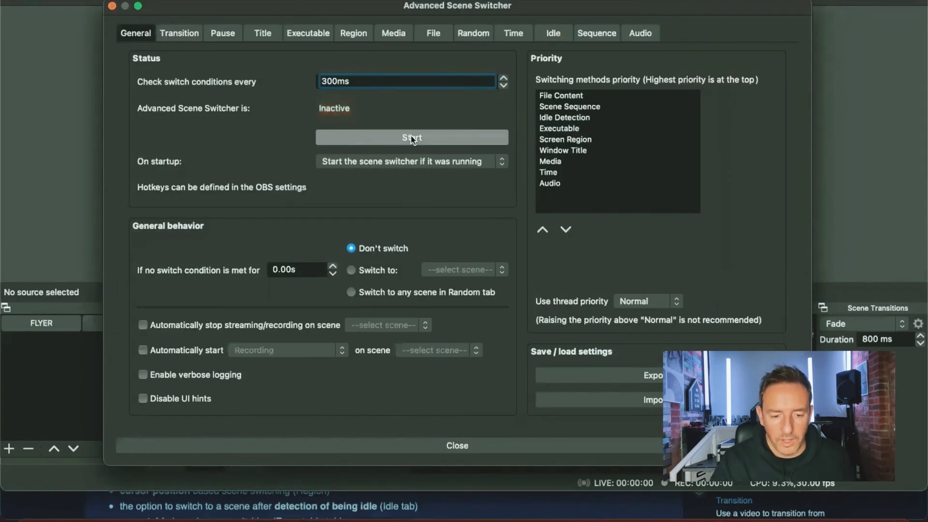
click(412, 138)
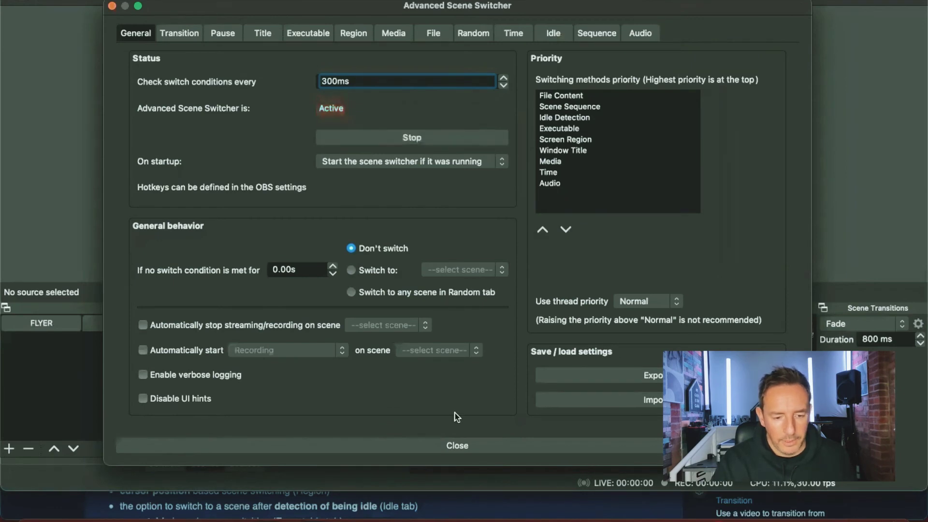
click(450, 444)
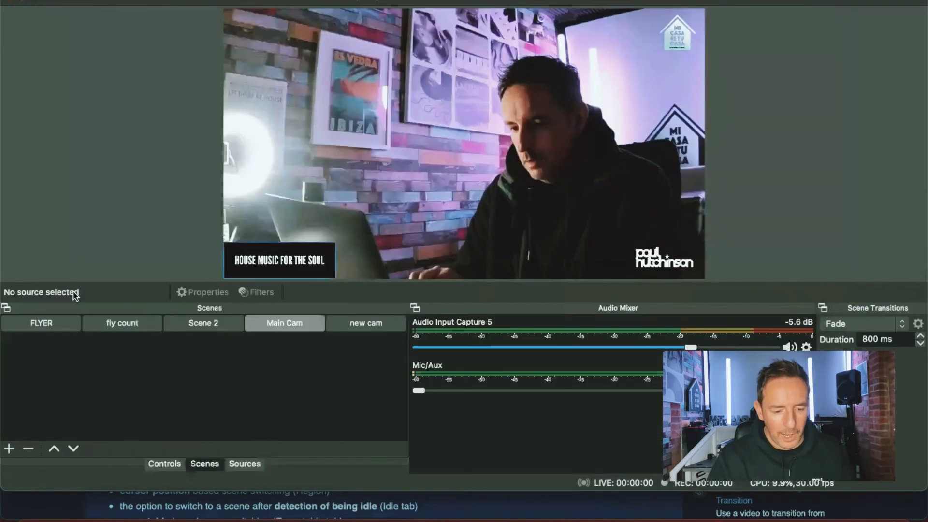
Put the FLYER scene with the 'JOIN ME ON CLUBHOUSE' flyer on air
click(48, 321)
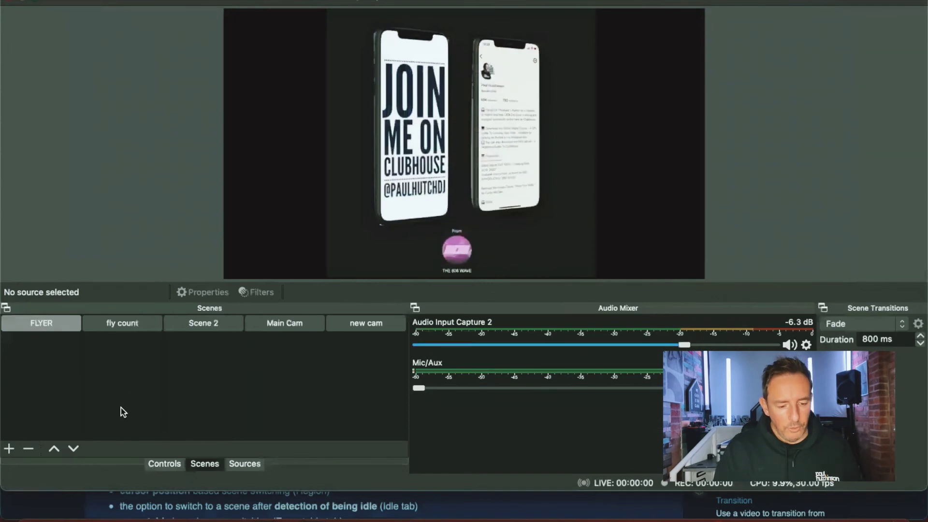